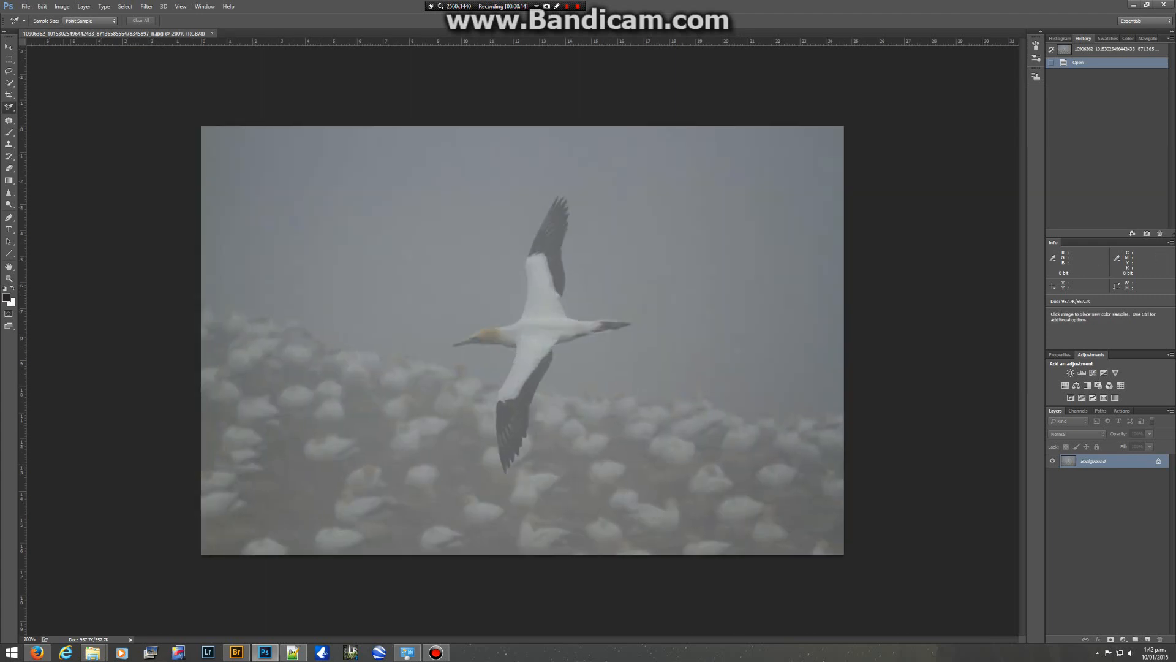
- Display the photo's color histogram to examine its tonal range
{"action": "key", "text": "v"}
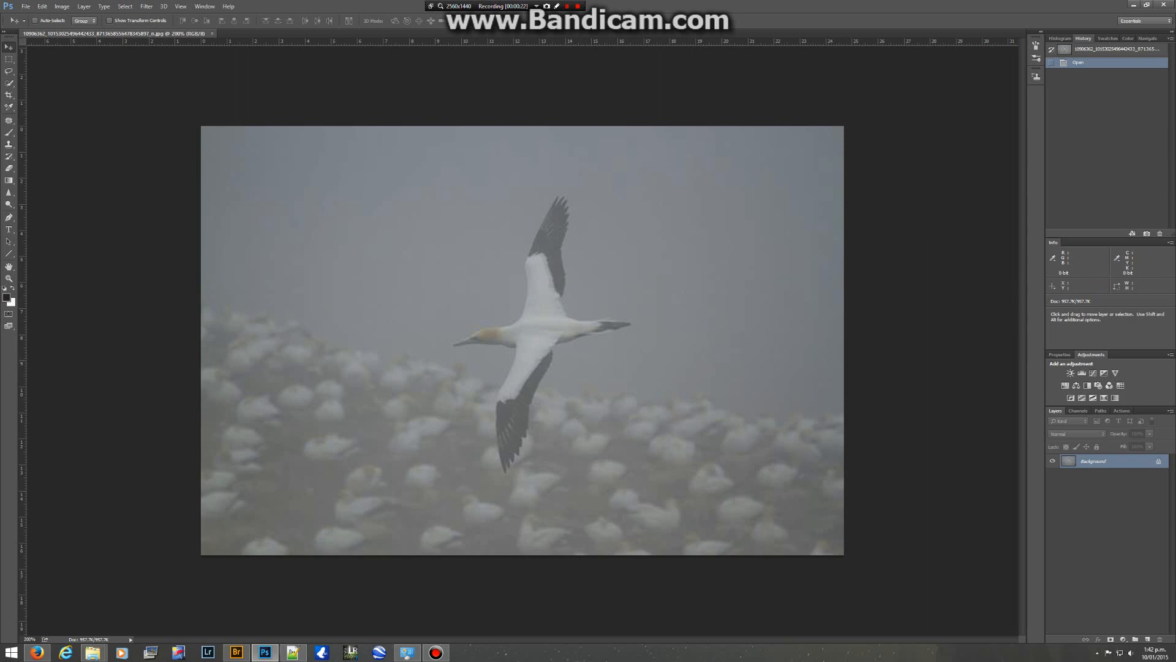
{"action": "left_click", "coordinate": [1060, 38]}
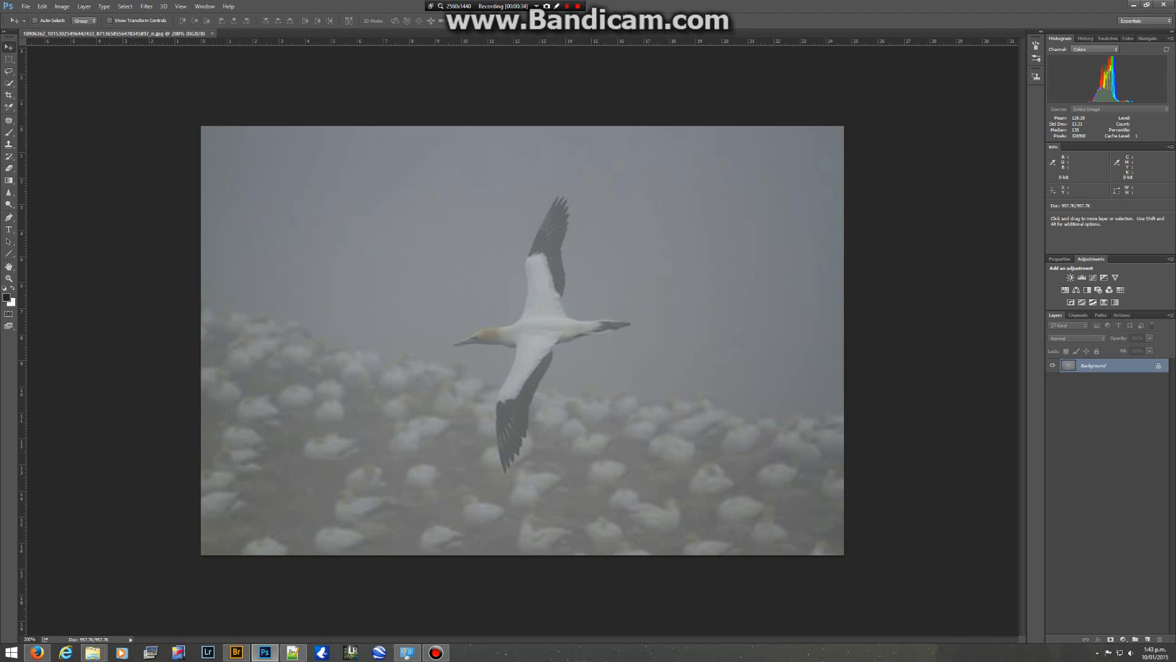
{"action": "mouse_move", "coordinate": [1096, 80]}
{"action": "left_click", "coordinate": [1110, 639]}
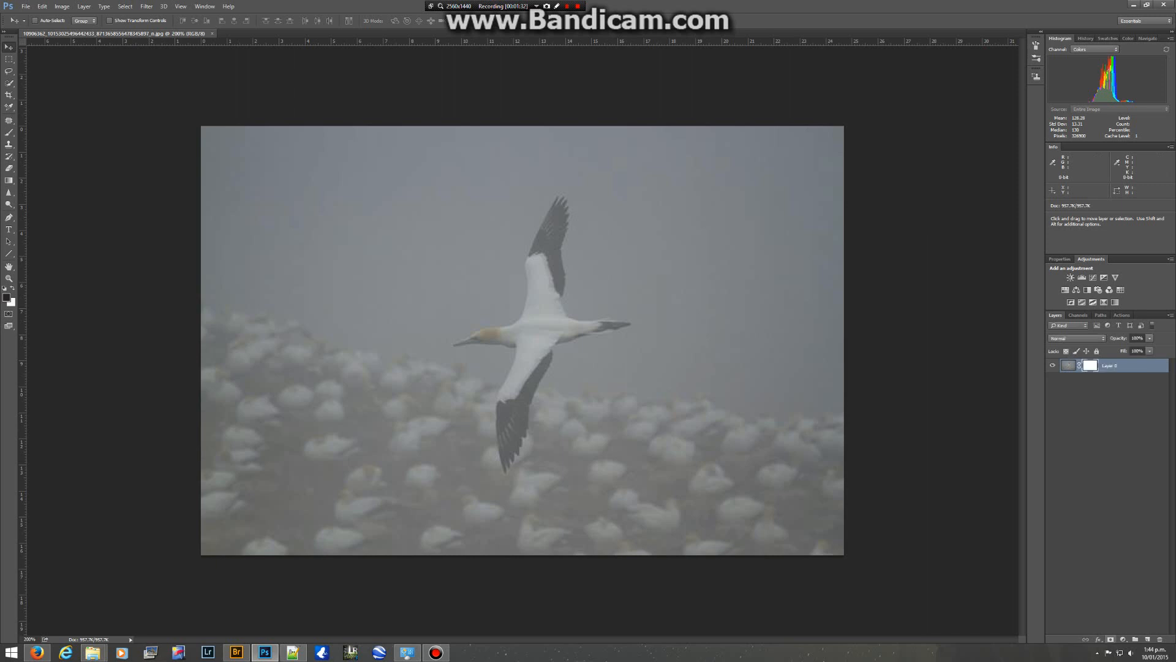
{"action": "left_click", "coordinate": [1111, 639]}
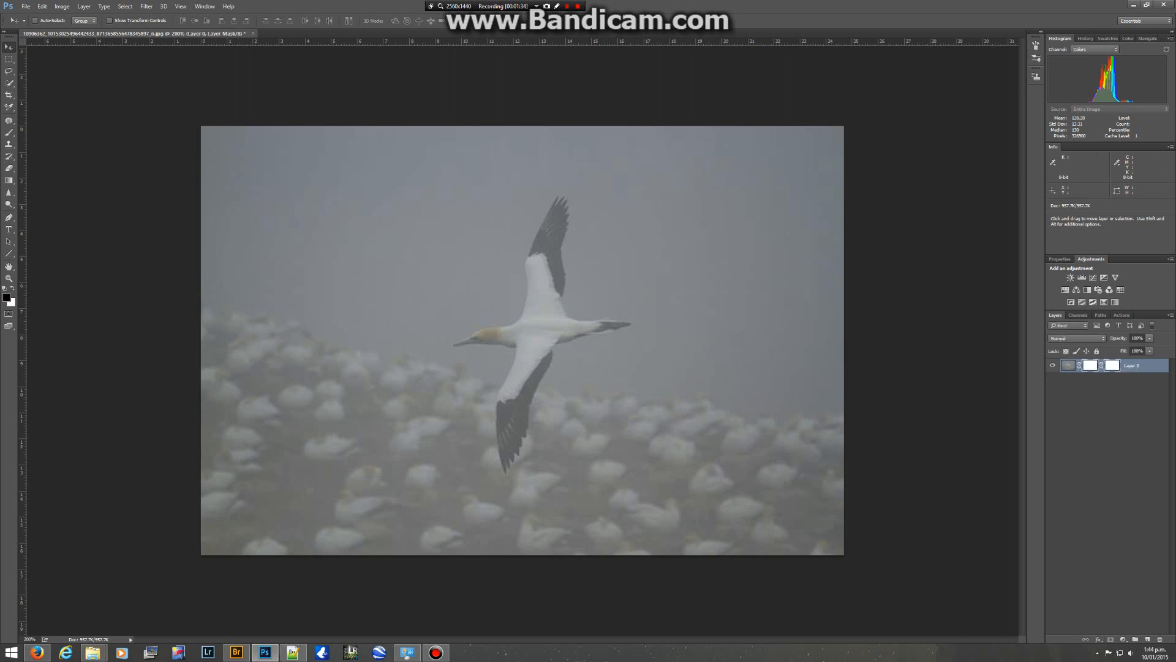
{"action": "key", "text": "ctrl+z"}
{"action": "left_click", "coordinate": [43, 6]}
{"action": "left_click", "coordinate": [60, 33]}
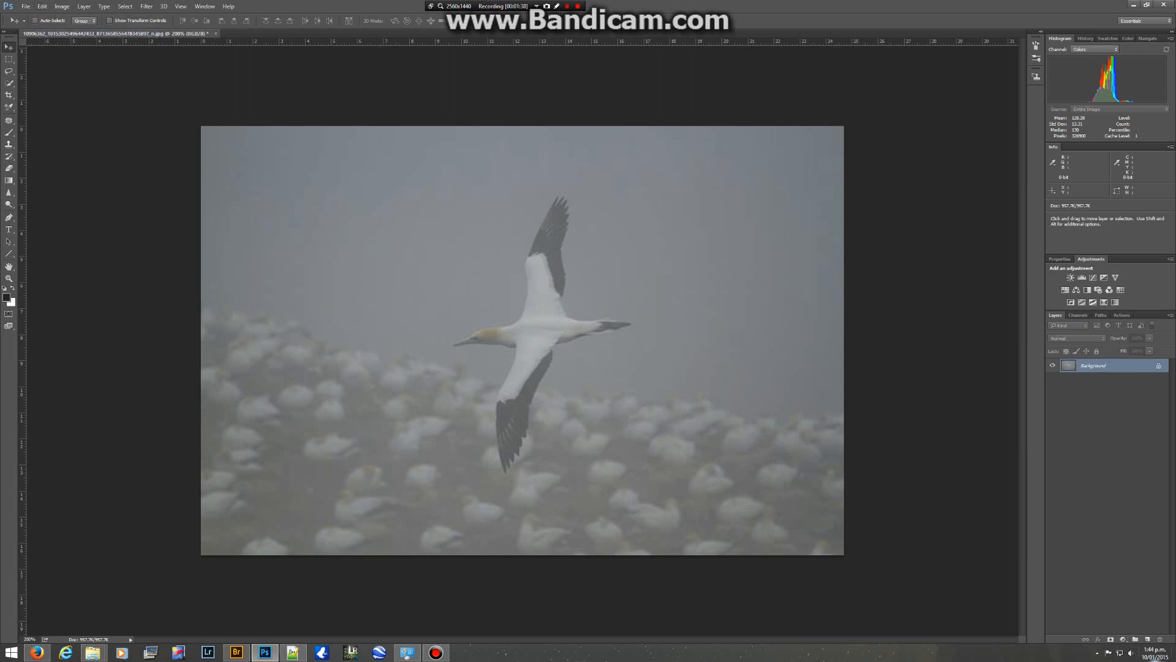
- Add a Levels adjustment layer, raise the black input to 87 and pull the white input in to the histogram's bright end
{"action": "left_click", "coordinate": [1122, 639]}
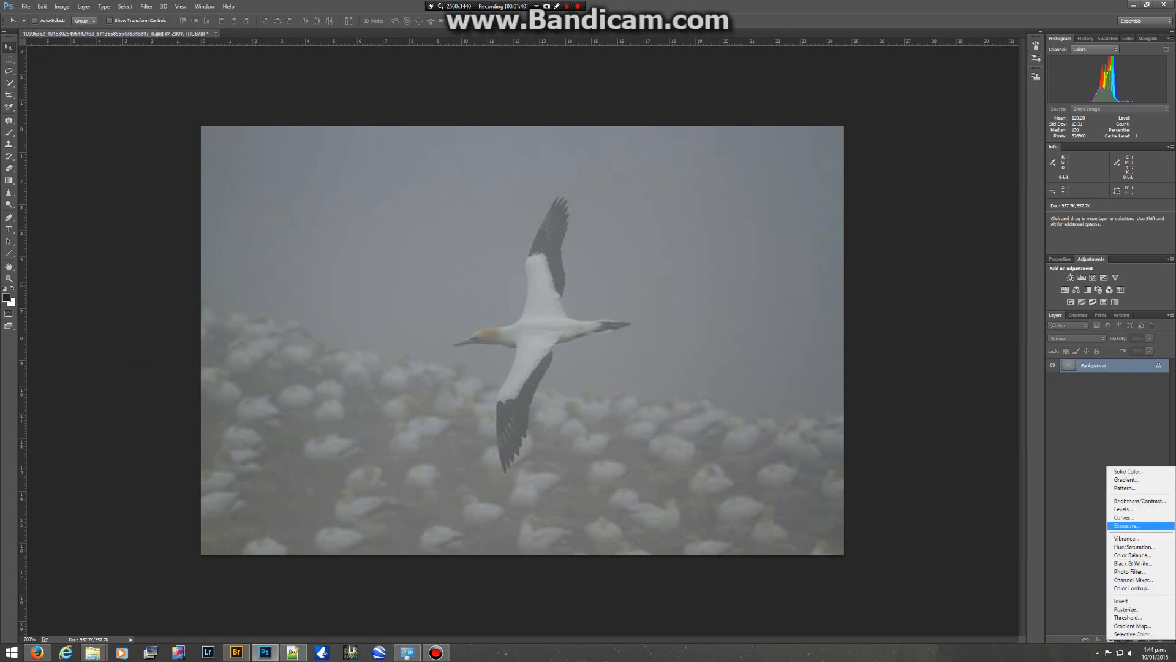
{"action": "left_click", "coordinate": [1124, 509]}
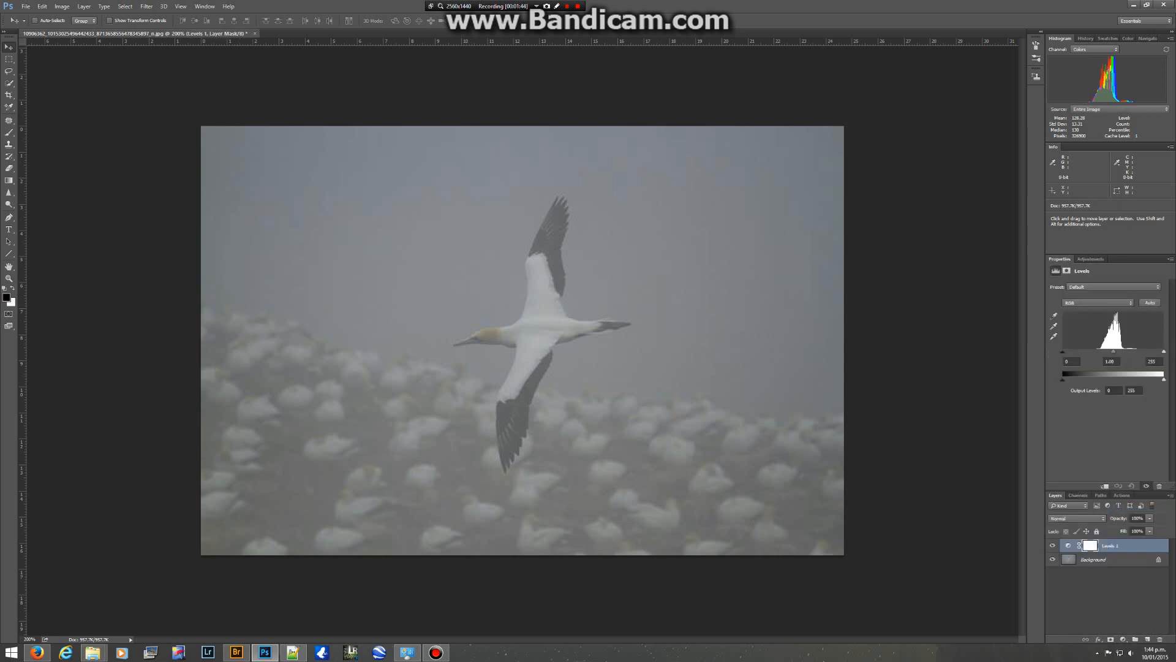
{"action": "left_click", "coordinate": [1072, 361]}
{"action": "left_click", "coordinate": [1154, 361]}
{"action": "left_click", "coordinate": [1110, 362]}
{"action": "left_click_drag", "start_coordinate": [1063, 352], "coordinate": [1096, 352]}
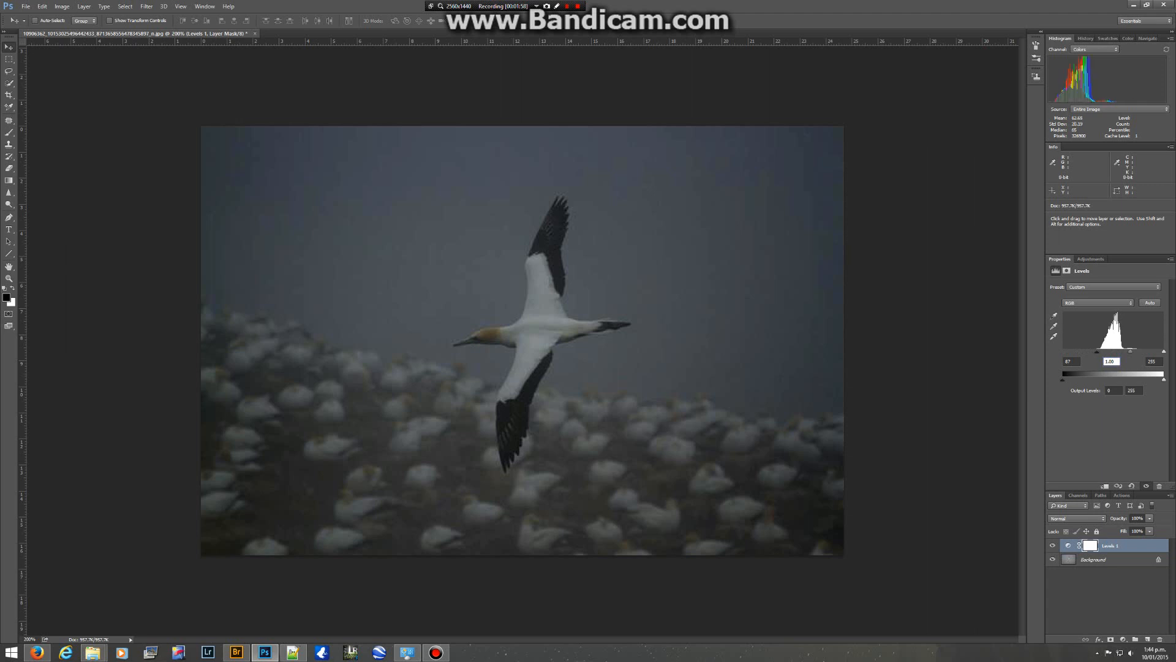
{"action": "left_click_drag", "start_coordinate": [1160, 351], "coordinate": [1138, 351]}
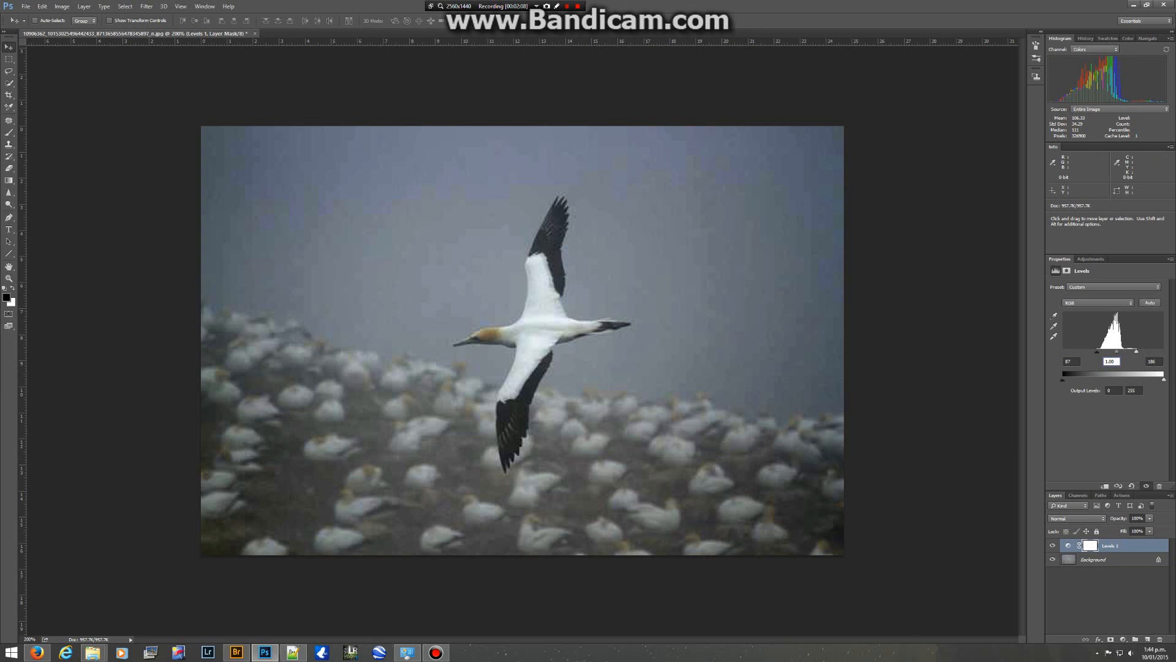
- Set the Levels midtone input to 0.90 and fine-tune the black and white inputs using the clipping preview
{"action": "type", "text": "0.69"}
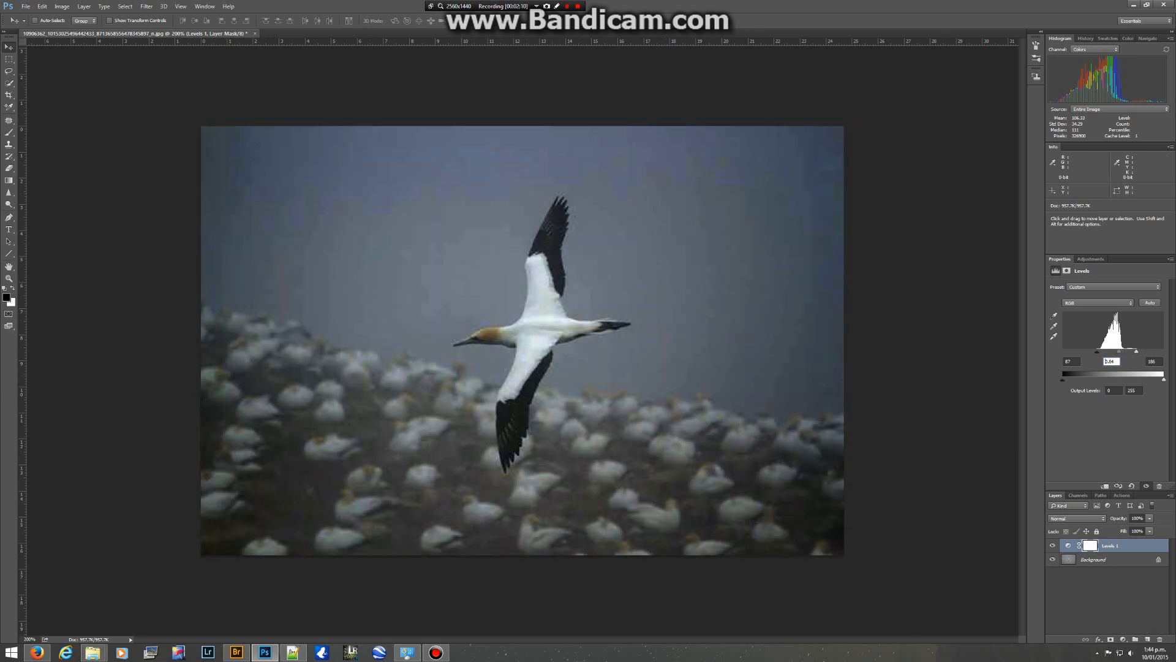
{"action": "type", "text": "0.90"}
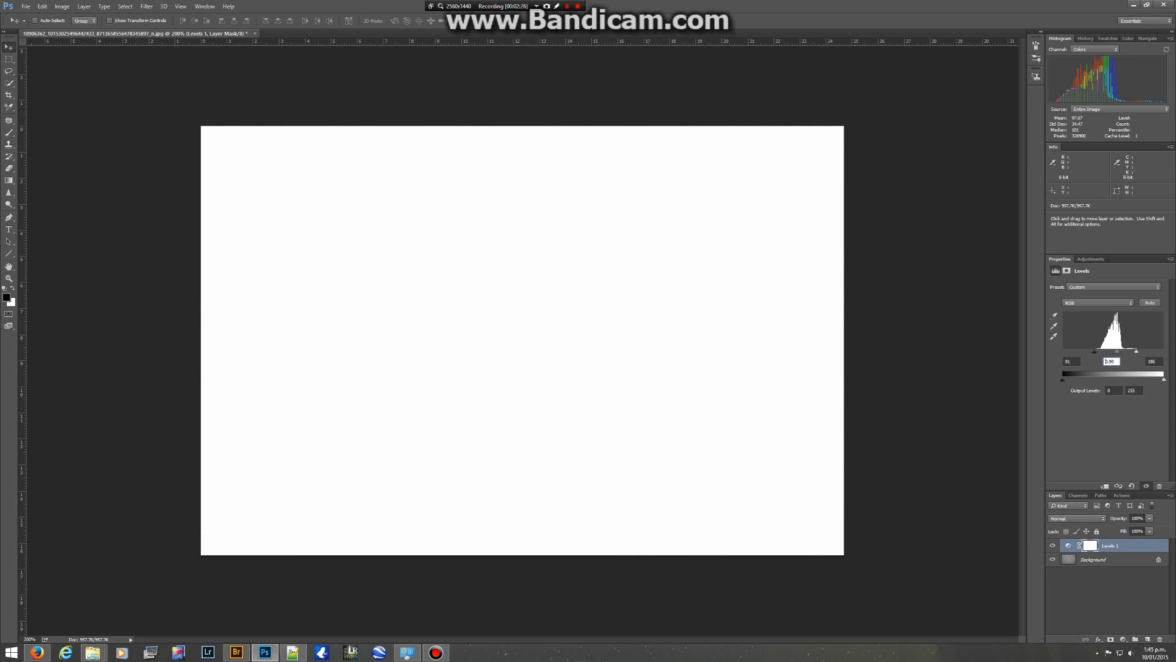
{"action": "key", "text": "Up"}
{"action": "key", "text": "alt"}
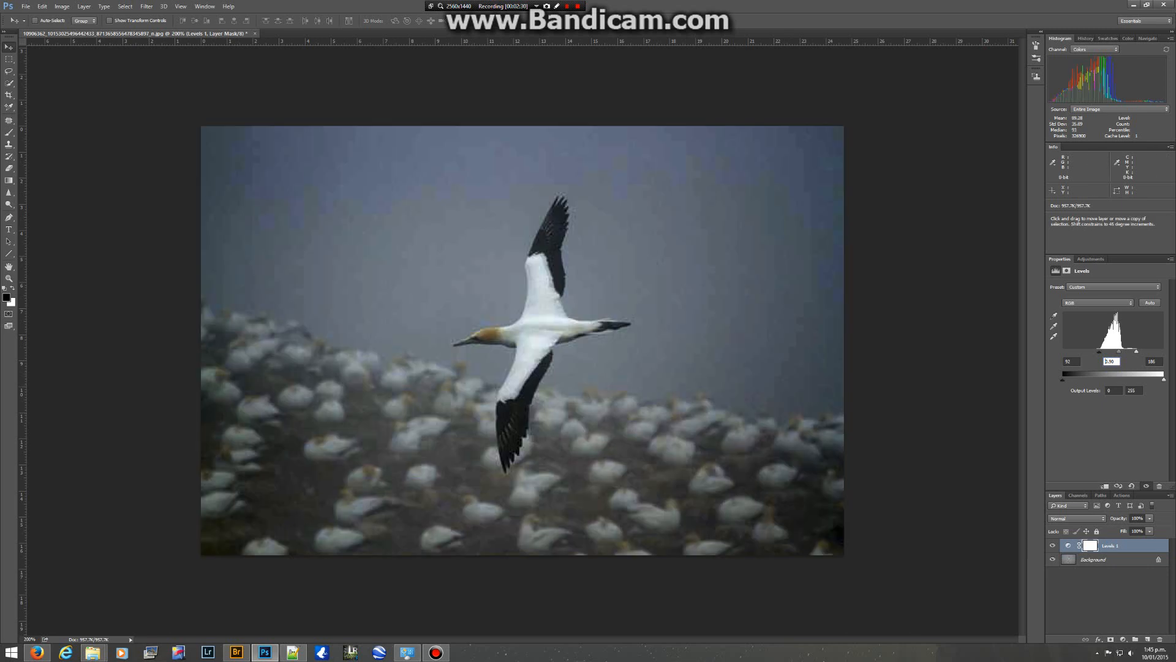
{"action": "key", "text": "alt"}
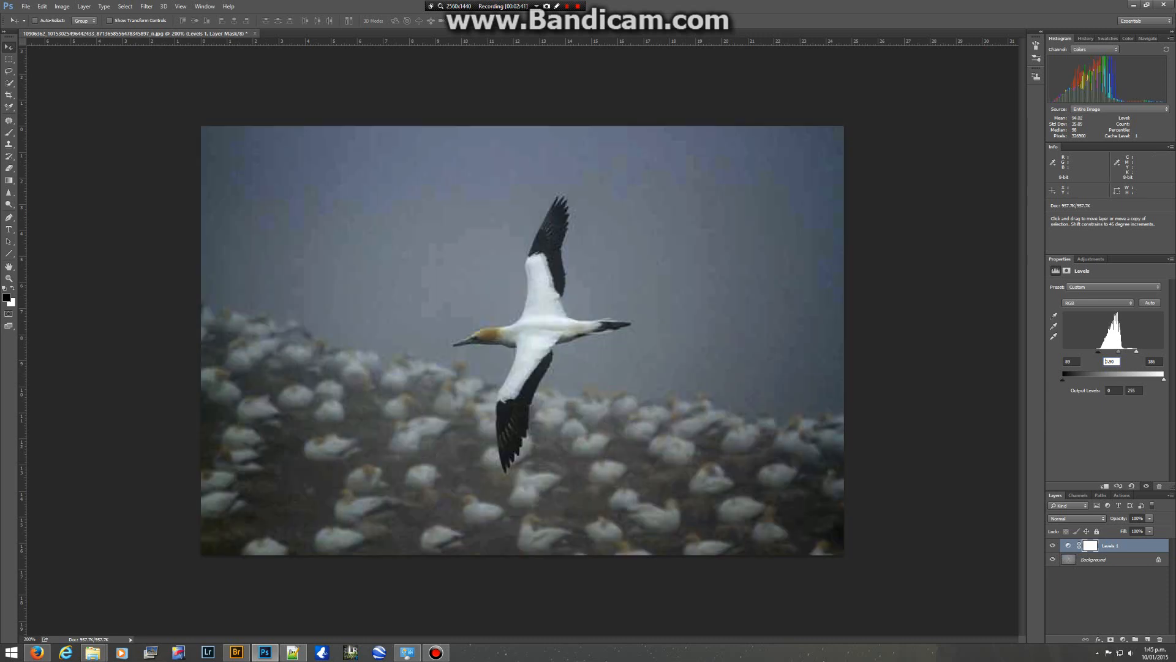
{"action": "mouse_move", "coordinate": [1137, 351]}
{"action": "left_mouse_down"}
{"action": "mouse_move", "coordinate": [1120, 351]}
{"action": "mouse_move", "coordinate": [1137, 351]}
{"action": "left_mouse_up"}
- Reset the Levels inputs, try sampling the black point on the dark upper wing and white point on the body, and delete the layer
{"action": "key", "text": "ctrl+z"}
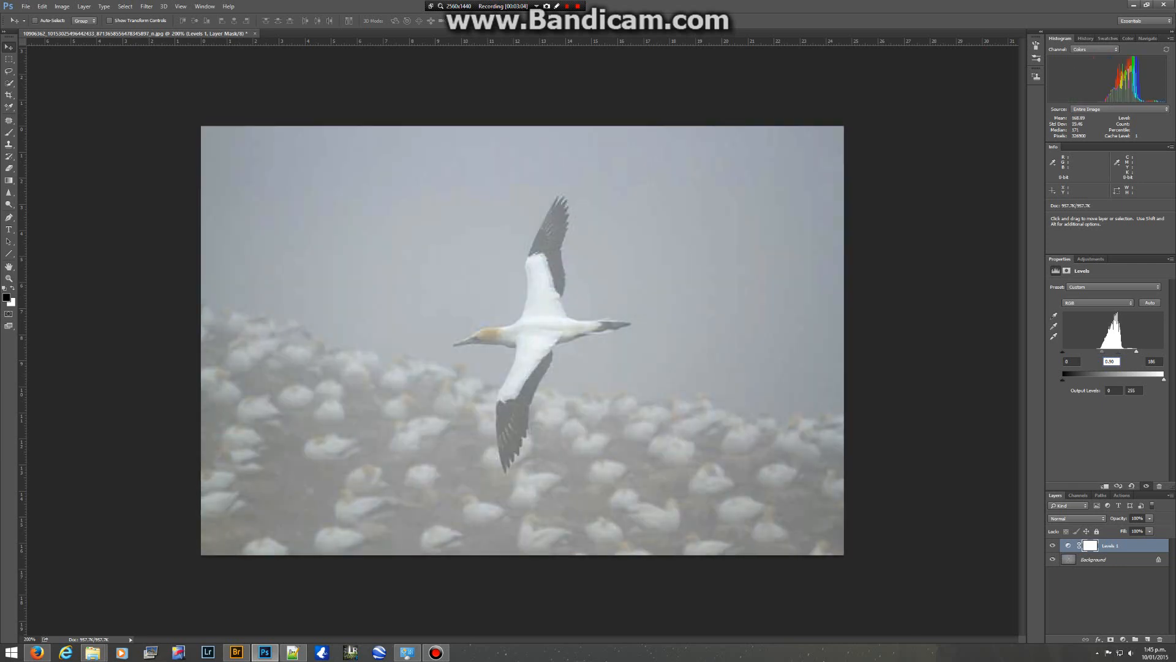
{"action": "key", "text": "ctrl+alt+z"}
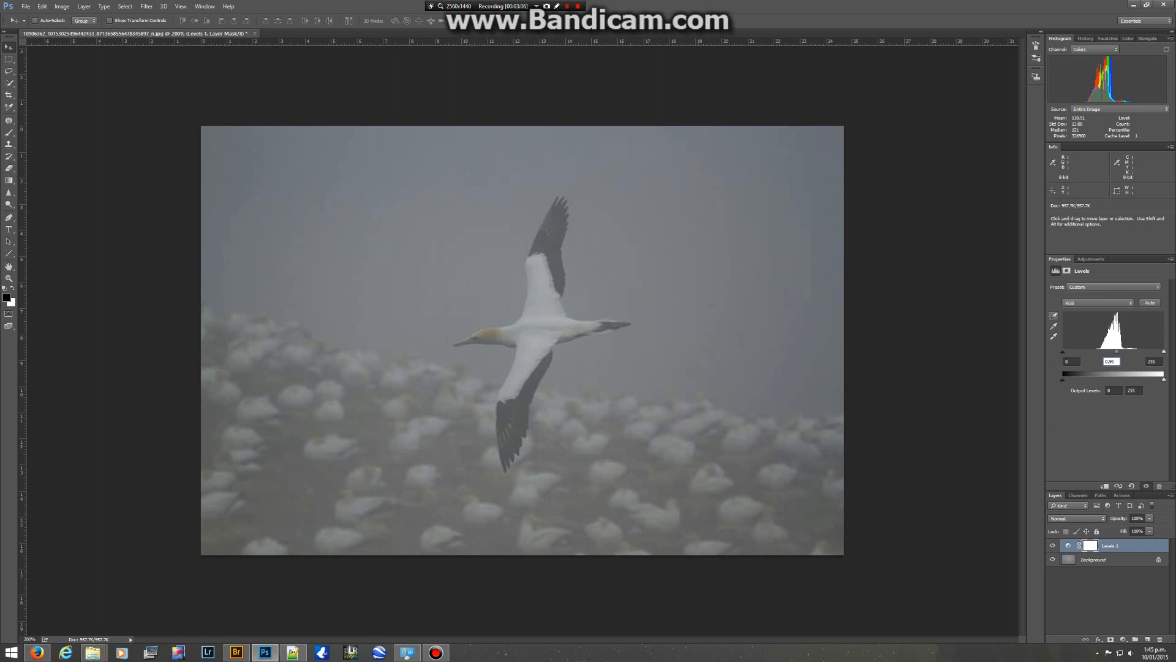
{"action": "left_click", "coordinate": [1054, 316]}
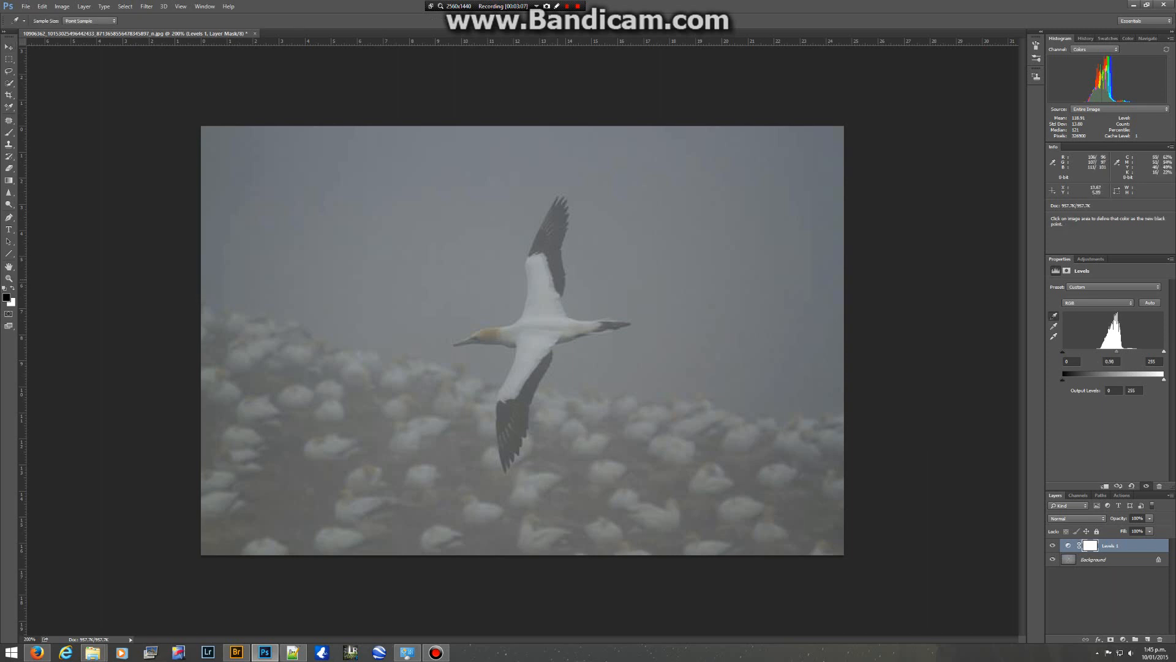
{"action": "left_click", "coordinate": [556, 265]}
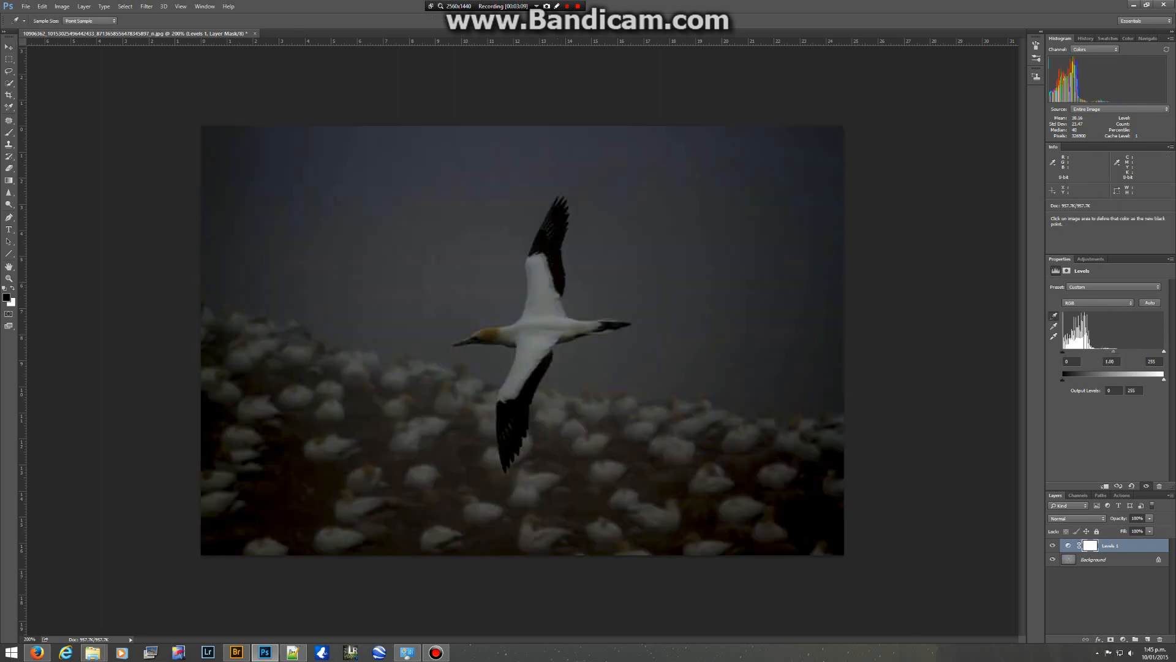
{"action": "left_click", "coordinate": [1054, 336]}
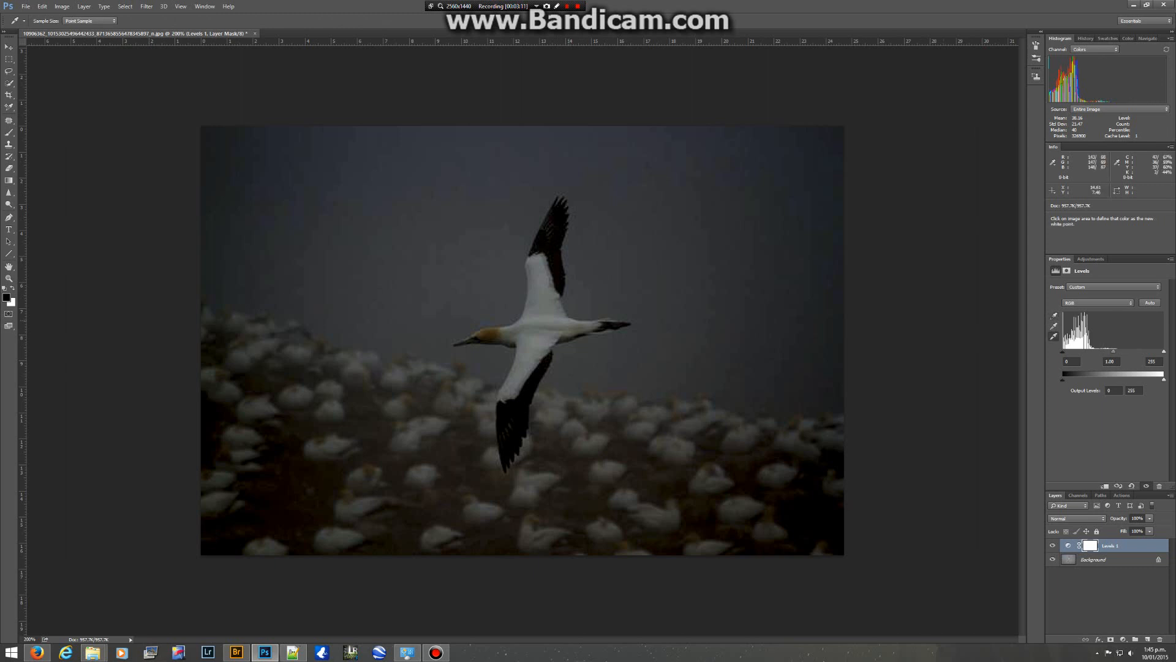
{"action": "left_click", "coordinate": [550, 317]}
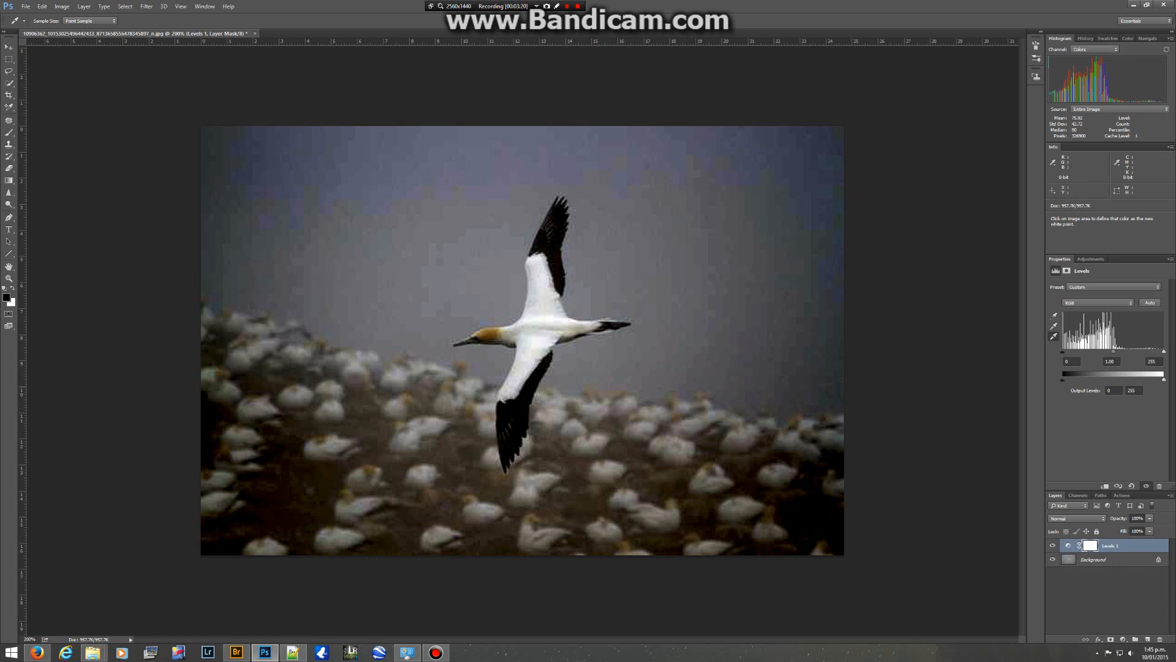
{"action": "left_click_drag", "start_coordinate": [1109, 546], "coordinate": [1159, 639]}
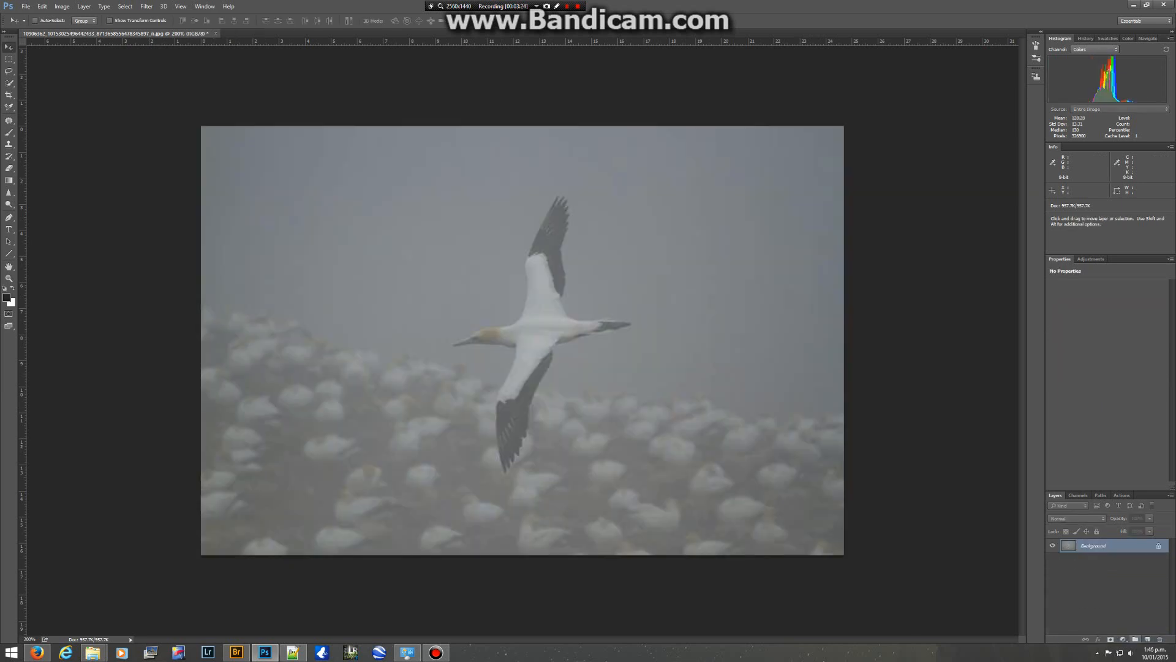
- Add a Threshold adjustment layer above the photo and lower its level until only the darkest specks remain black
{"action": "left_click", "coordinate": [1123, 639]}
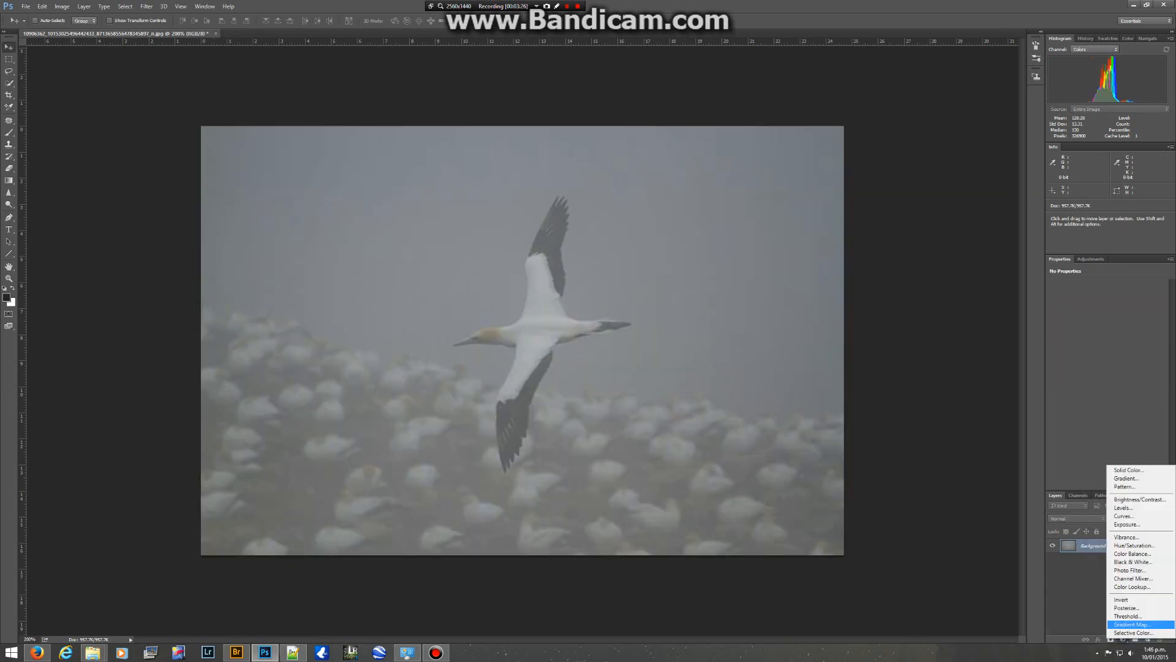
{"action": "left_click", "coordinate": [1126, 616]}
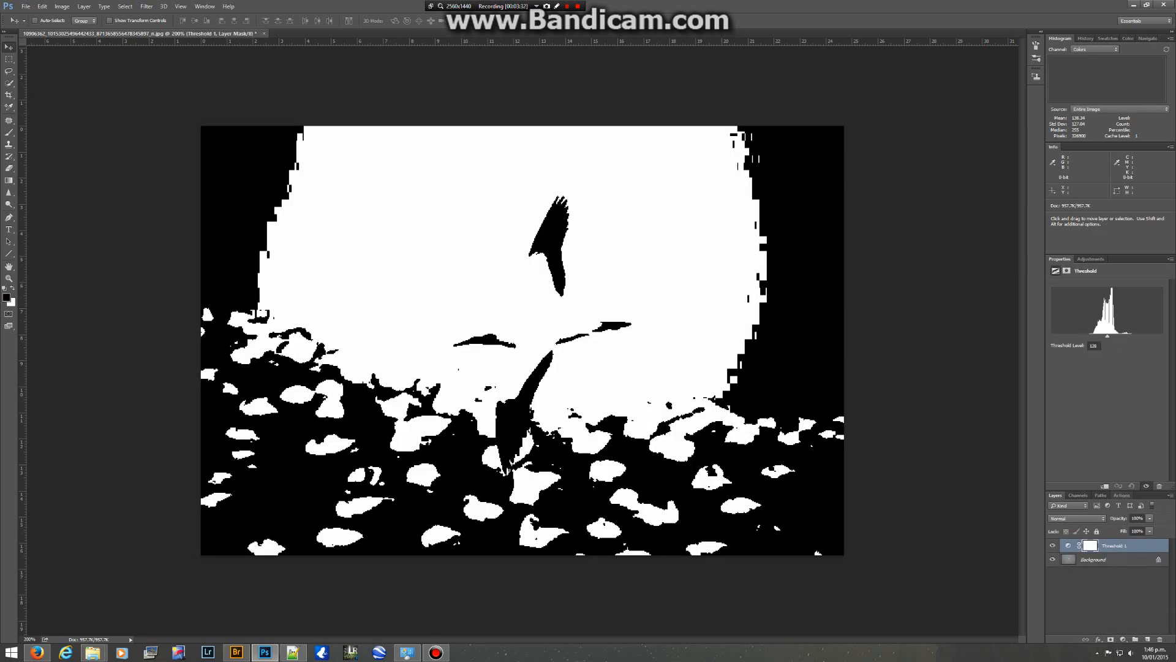
{"action": "left_click_drag", "start_coordinate": [1108, 335], "coordinate": [1091, 336]}
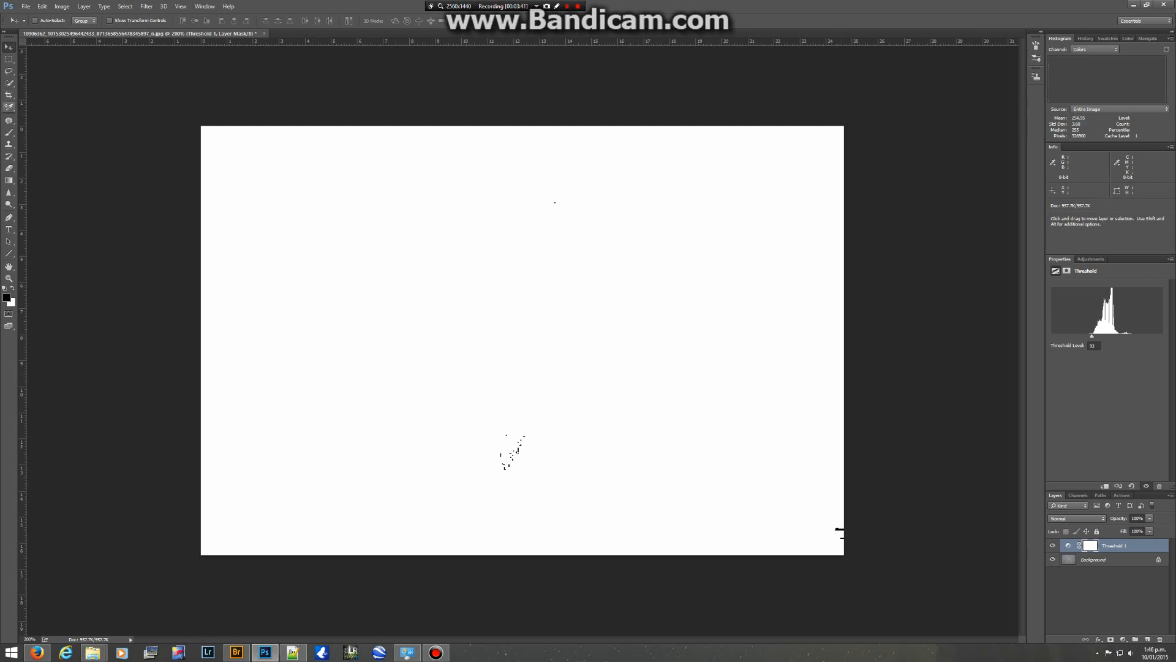
- Place a color sampler on the darkest spot near the photo's lower-right edge with the Color Sampler tool
{"action": "left_click", "coordinate": [9, 106]}
{"action": "right_click", "coordinate": [8, 106]}
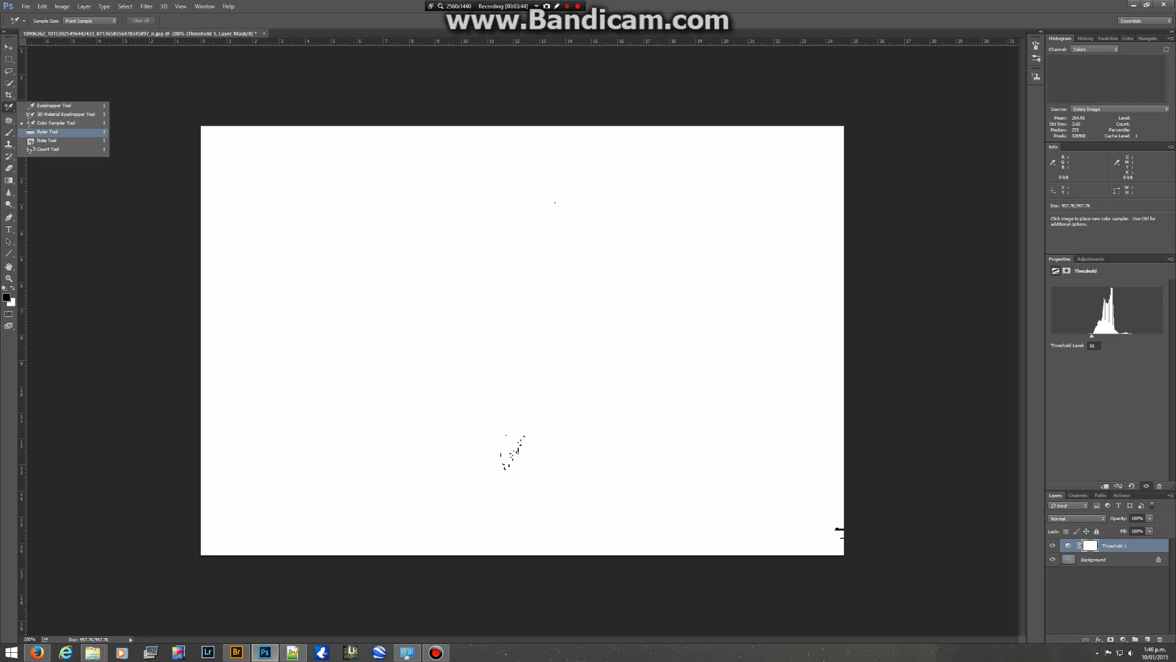
{"action": "left_click", "coordinate": [55, 122]}
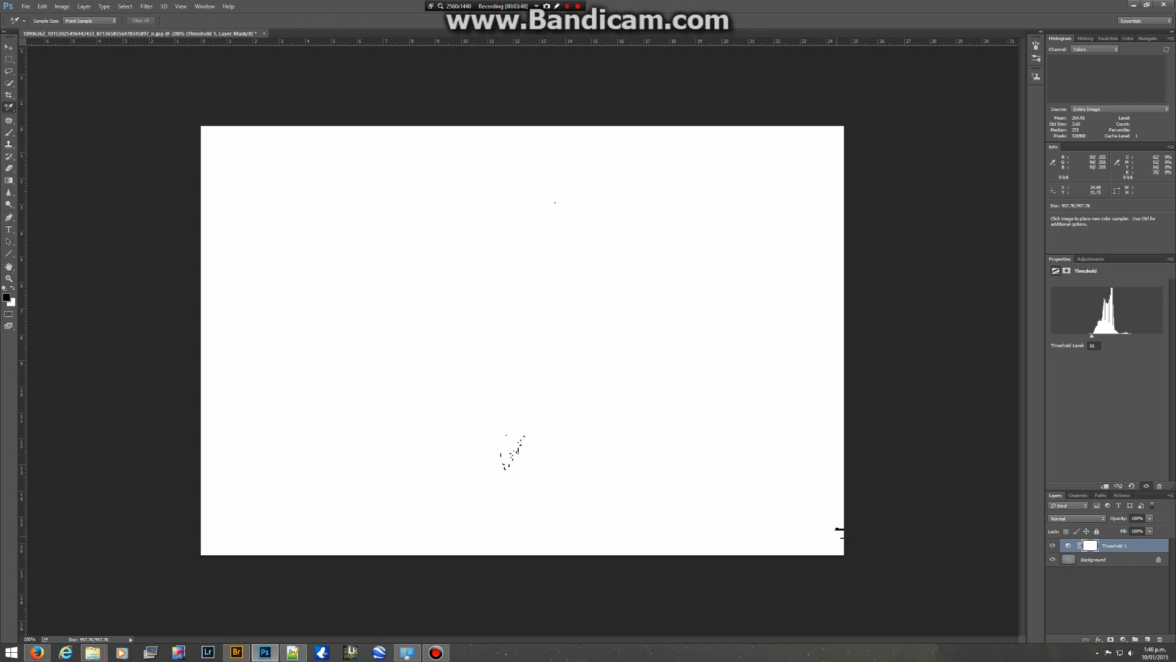
{"action": "left_click", "coordinate": [840, 534]}
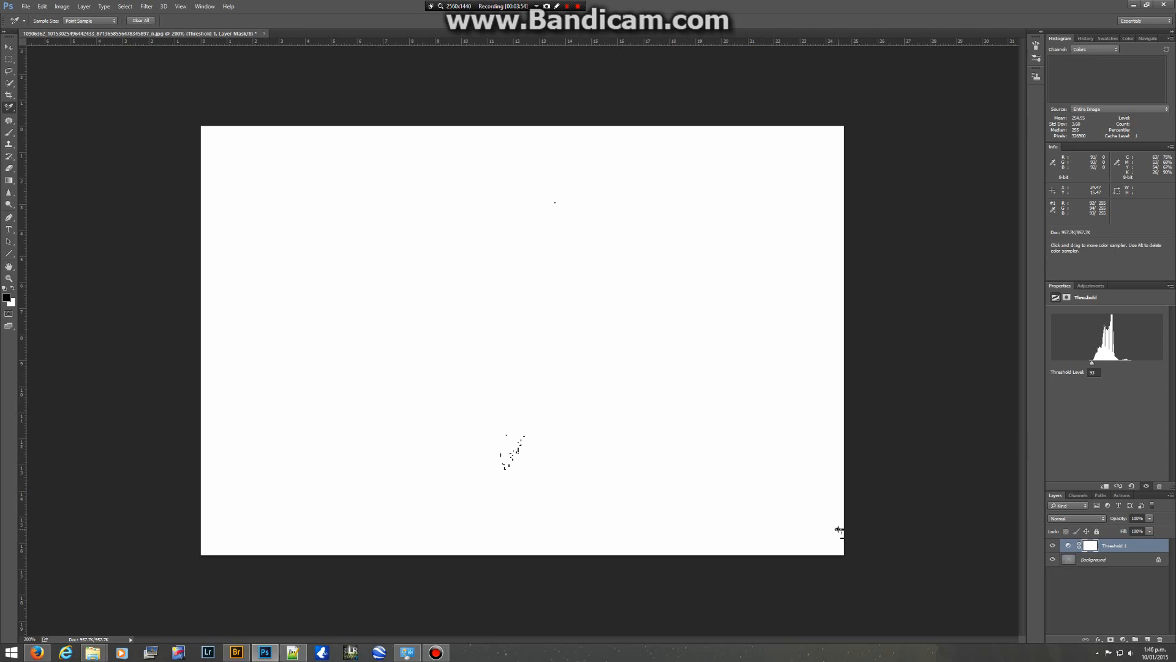
{"action": "left_click_drag", "start_coordinate": [839, 529], "coordinate": [838, 530]}
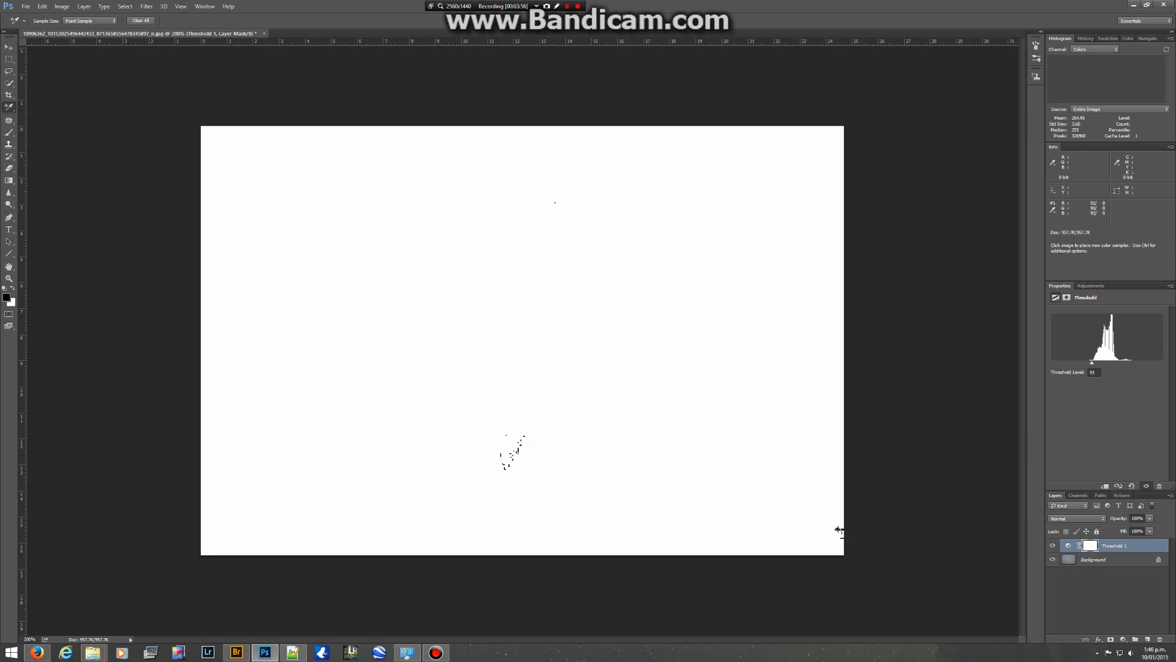
- Raise the threshold level until only the brightest specks remain white and place a second color sampler on the one on the bird's body
{"action": "key", "text": "shift+Up"}
{"action": "key", "text": "shift+Up"}
{"action": "key", "text": "shift+Up"}
{"action": "key", "text": "shift+Up"}
{"action": "key", "text": "shift+Up"}
{"action": "key", "text": "shift+Up"}
{"action": "key", "text": "shift+Up"}
{"action": "key", "text": "shift+Up"}
{"action": "key", "text": "shift+Up"}
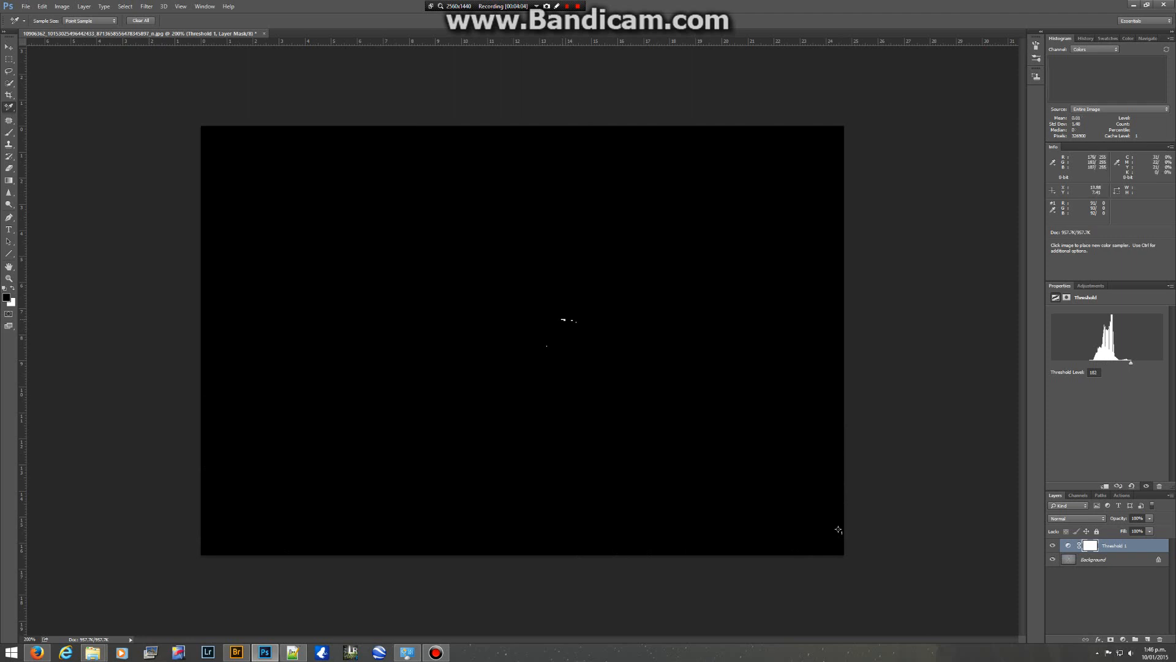
{"action": "left_click", "coordinate": [564, 319]}
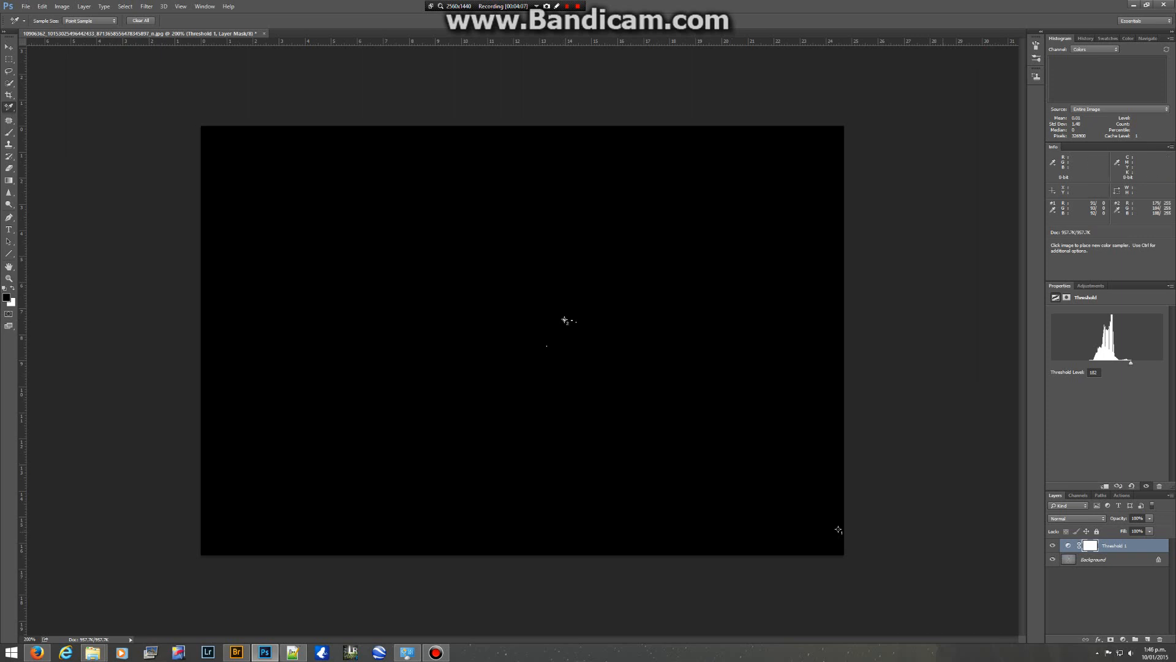
- Hide the Threshold layer and add a Levels adjustment layer above it
{"action": "key", "text": "ctrl+comma"}
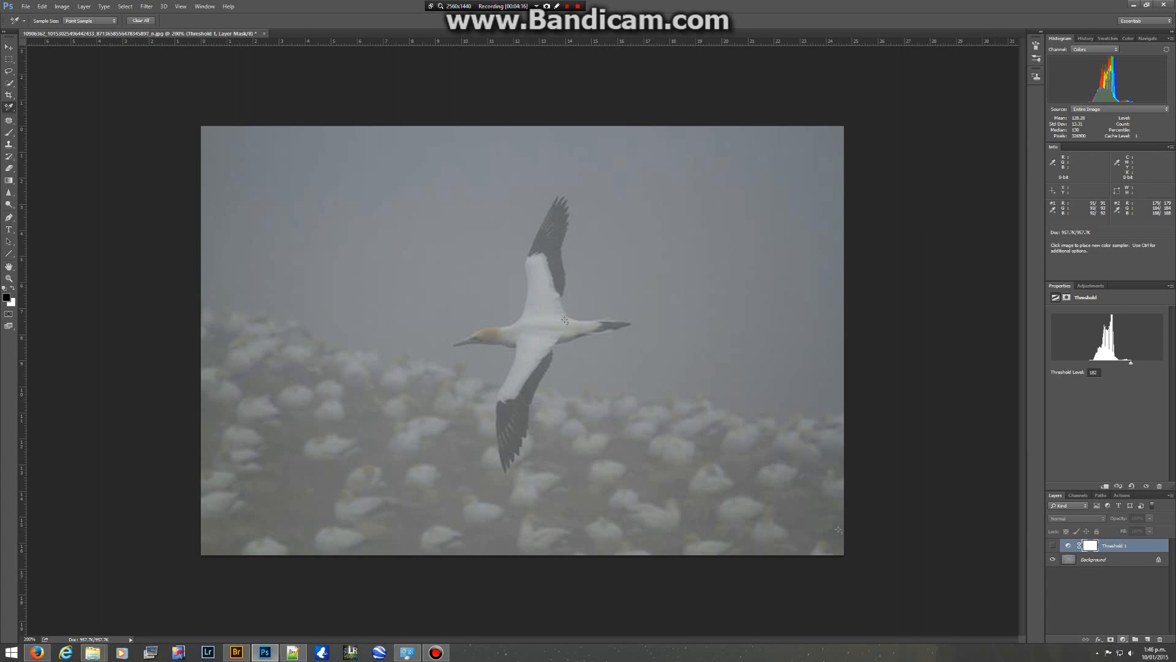
{"action": "left_click", "coordinate": [1123, 639]}
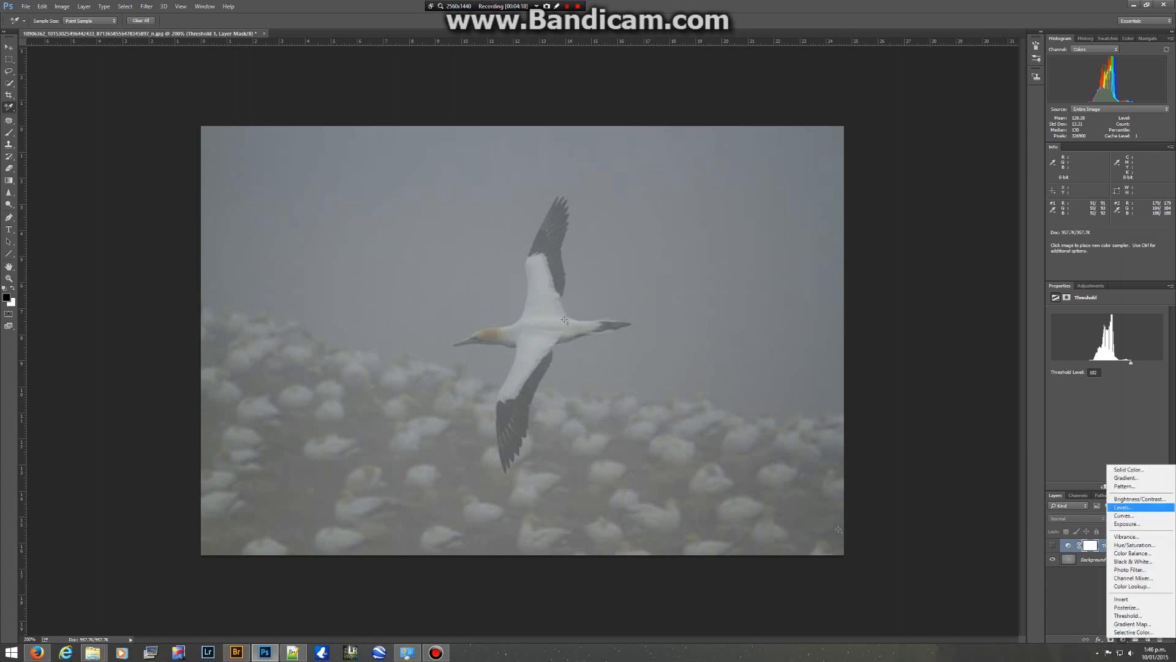
{"action": "left_click", "coordinate": [1122, 507]}
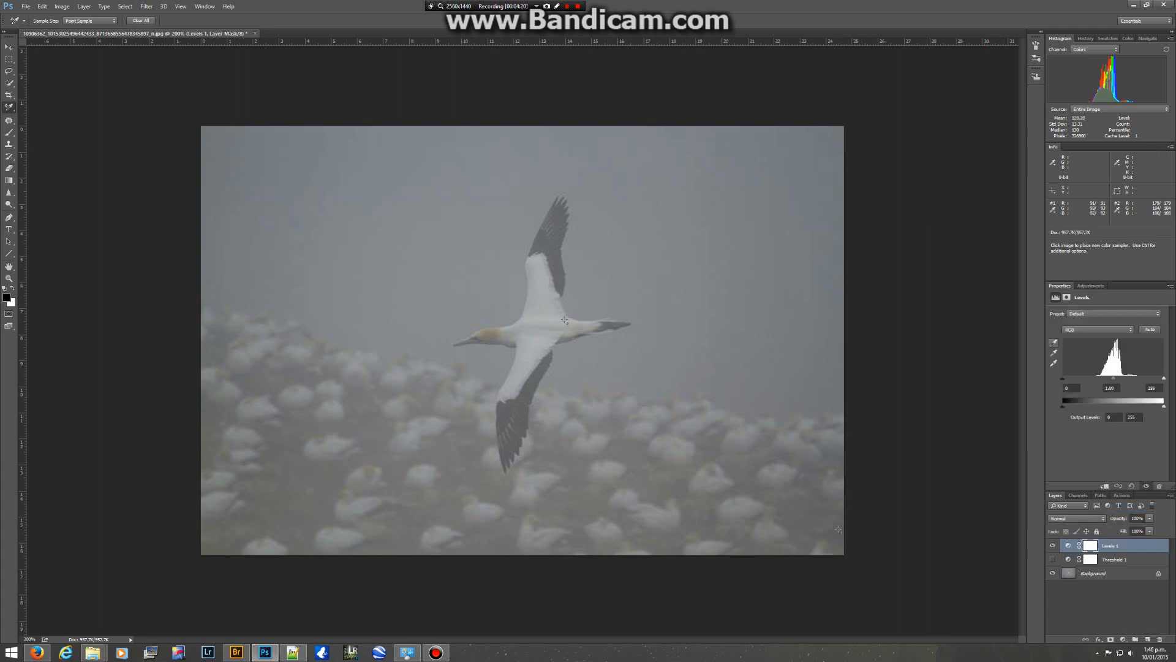
- Set the Levels black point at the first color sampler and the white point at the second sampler on the bird's body
{"action": "left_click", "coordinate": [1054, 342]}
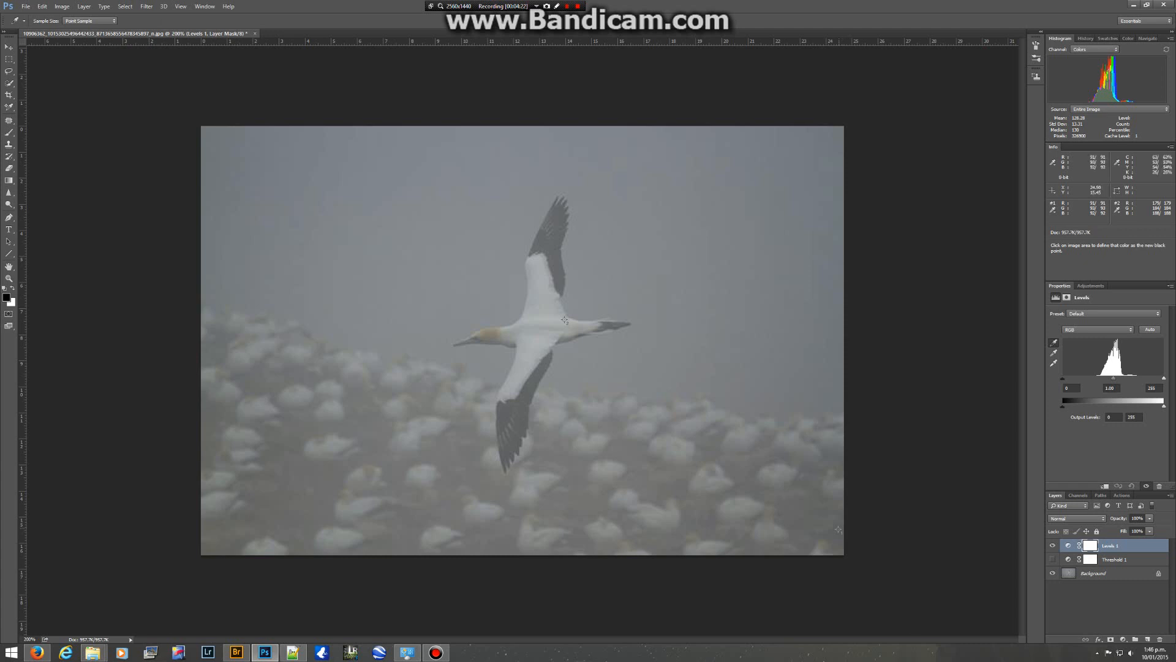
{"action": "left_click", "coordinate": [838, 529]}
{"action": "left_click", "coordinate": [1053, 362]}
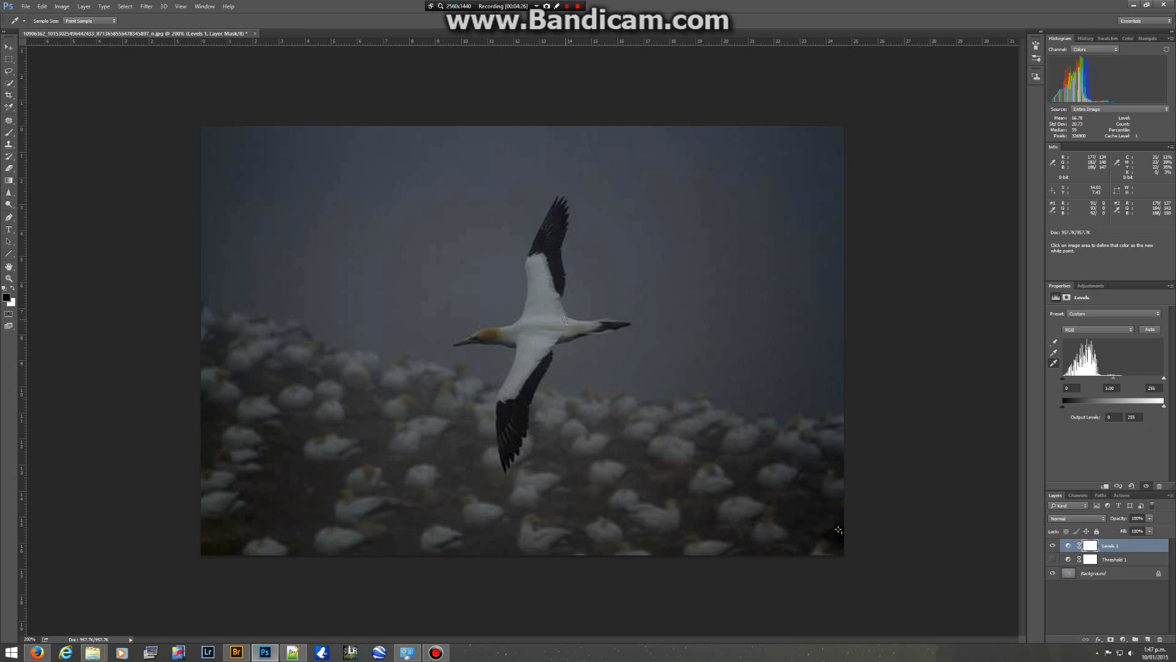
{"action": "left_click", "coordinate": [564, 319]}
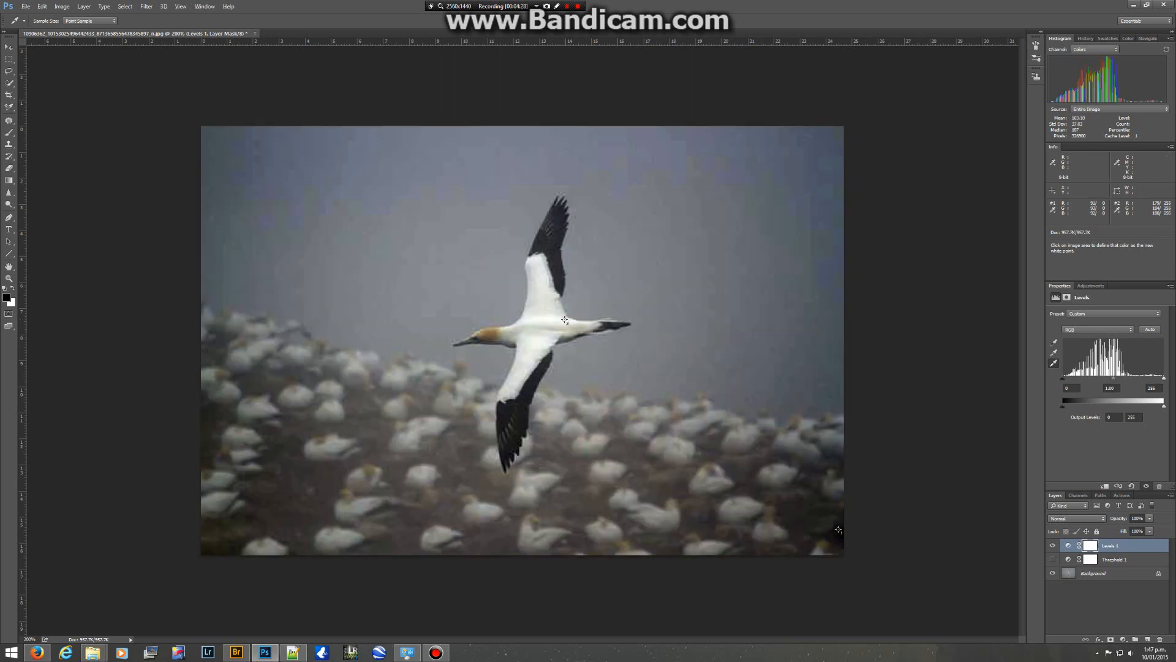
- Hide the Levels layer and add a Curves adjustment layer above it
{"action": "left_click", "coordinate": [565, 319], "text": "alt"}
{"action": "left_click", "coordinate": [1053, 545]}
{"action": "left_click", "coordinate": [1123, 639]}
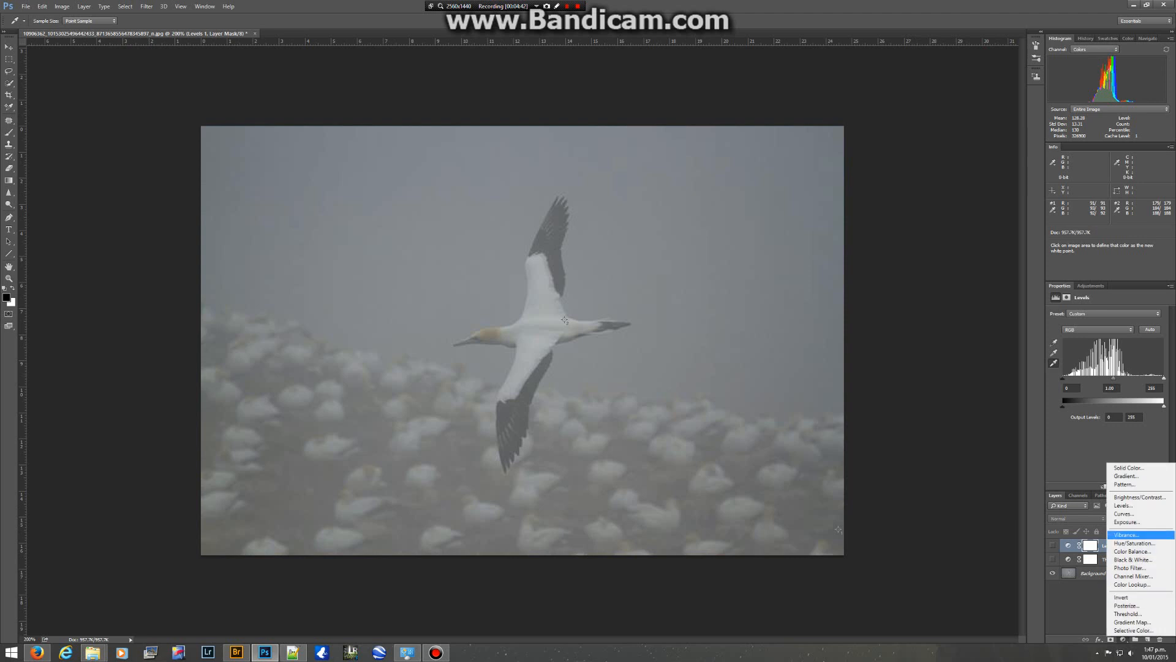
{"action": "left_click", "coordinate": [1124, 513]}
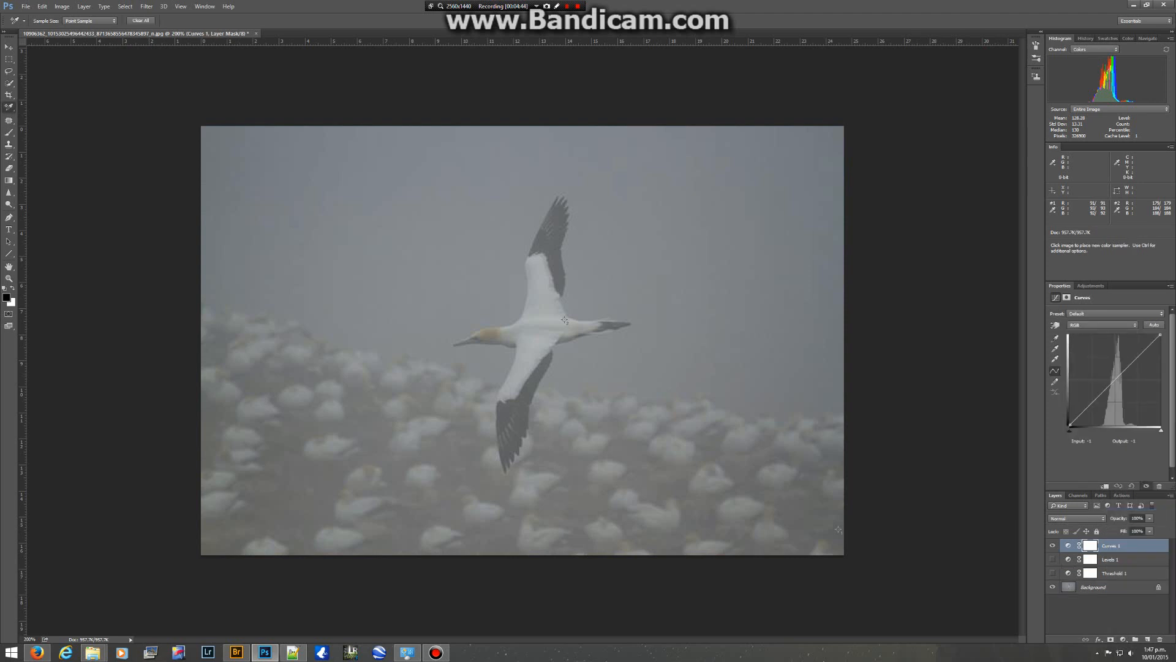
- Set the Curves black point at the first color sampler and the white point at the second sampler on the bird's body
{"action": "left_click", "coordinate": [1055, 338]}
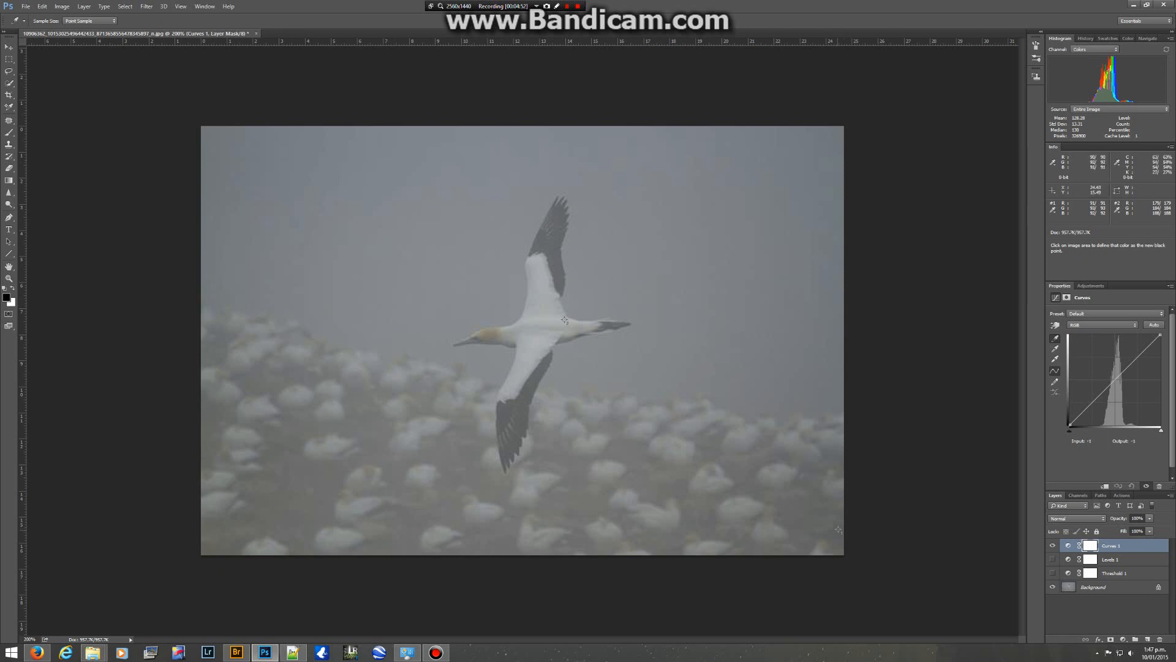
{"action": "left_click", "coordinate": [565, 320]}
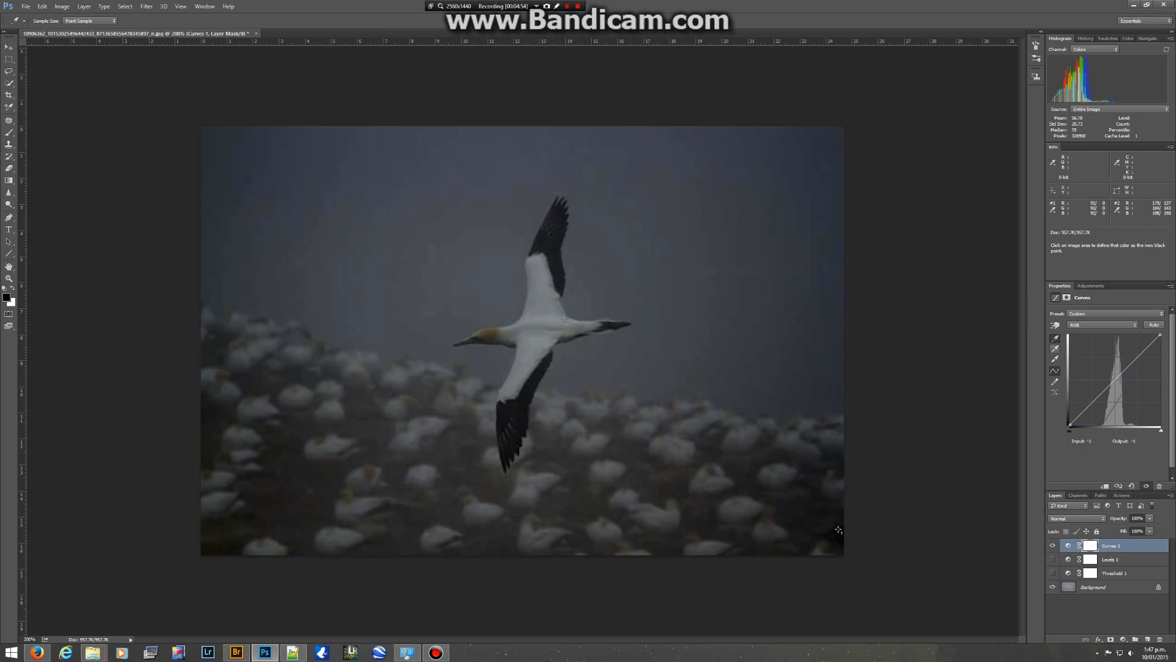
{"action": "left_click", "coordinate": [1055, 359]}
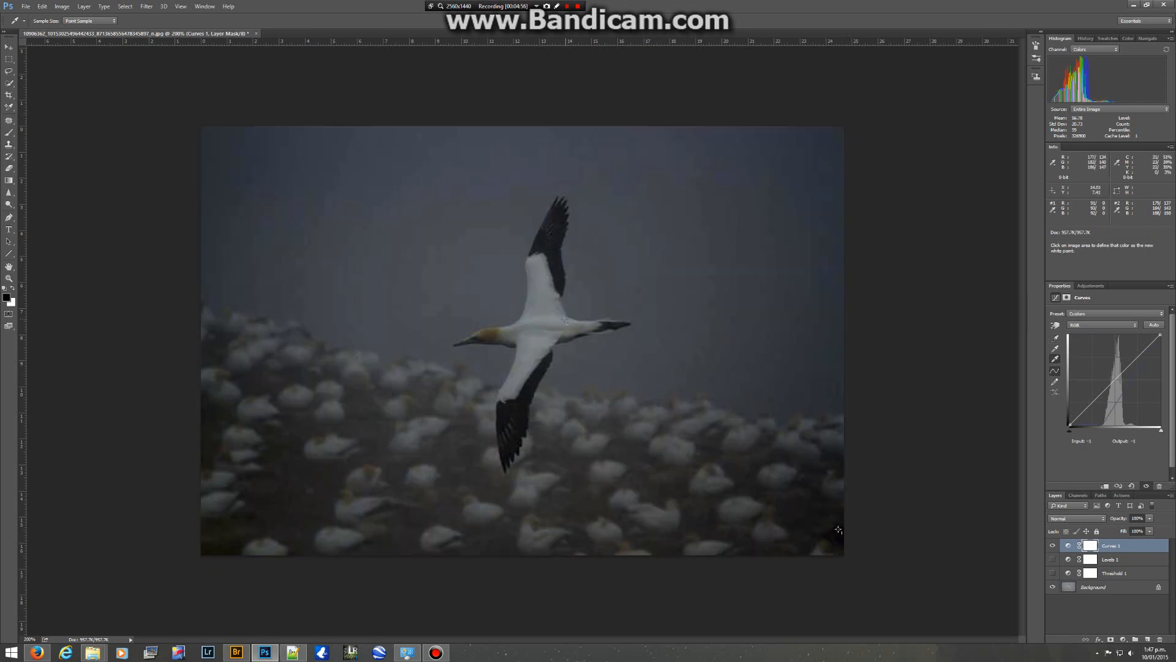
{"action": "left_click", "coordinate": [565, 320]}
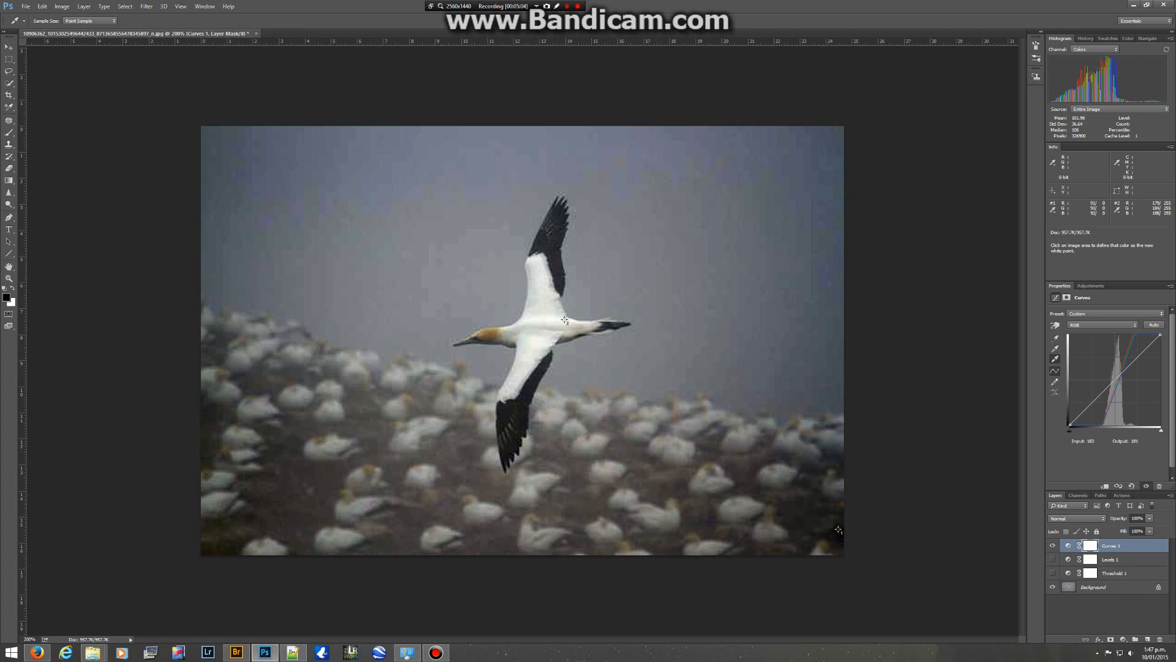
- Shape the RGB curve with three points at about input 177 to output 189, 129 to 123, and 217 to 223
{"action": "left_click", "coordinate": [564, 320]}
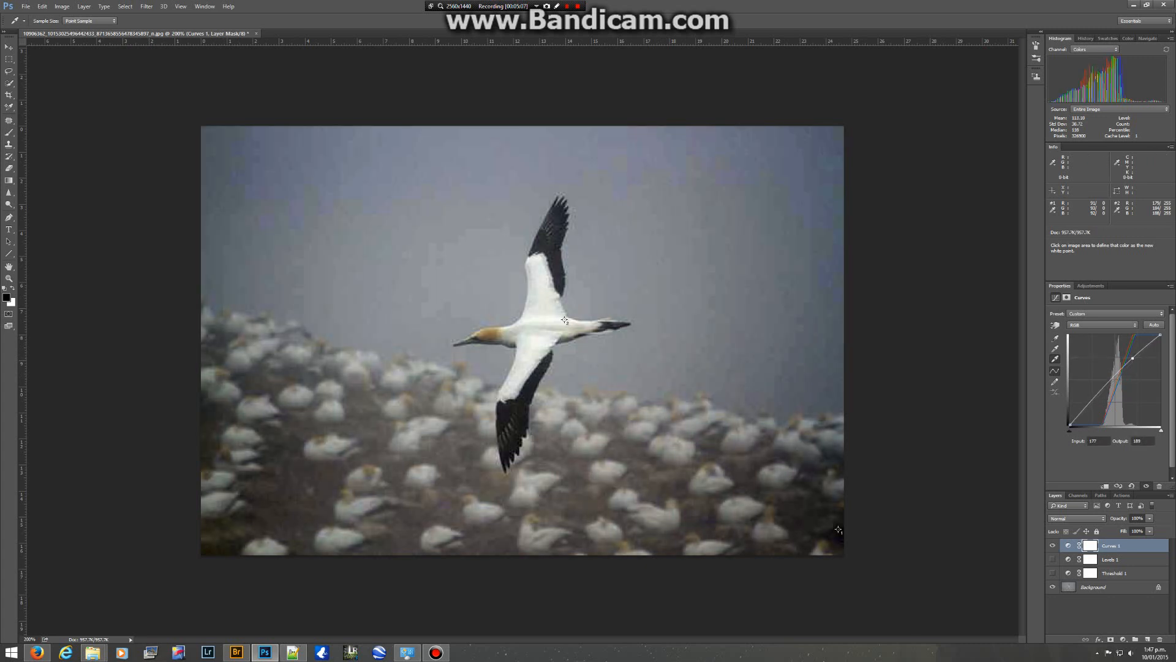
{"action": "left_click", "coordinate": [565, 320]}
{"action": "left_click", "coordinate": [565, 320]}
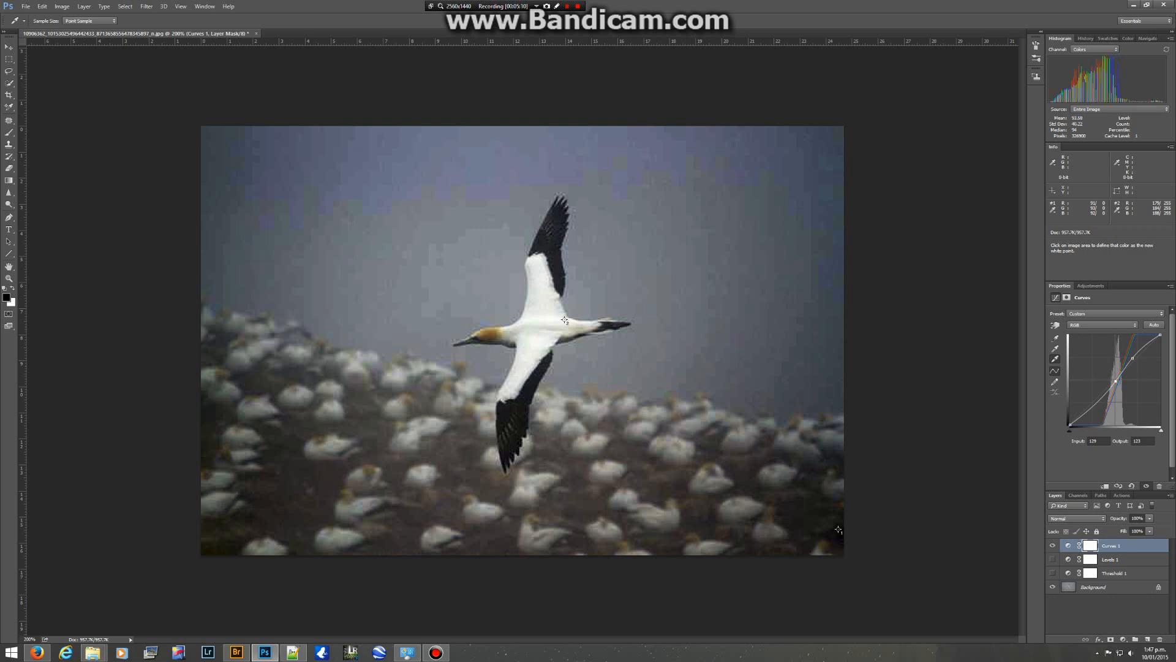
{"action": "left_click", "coordinate": [564, 320]}
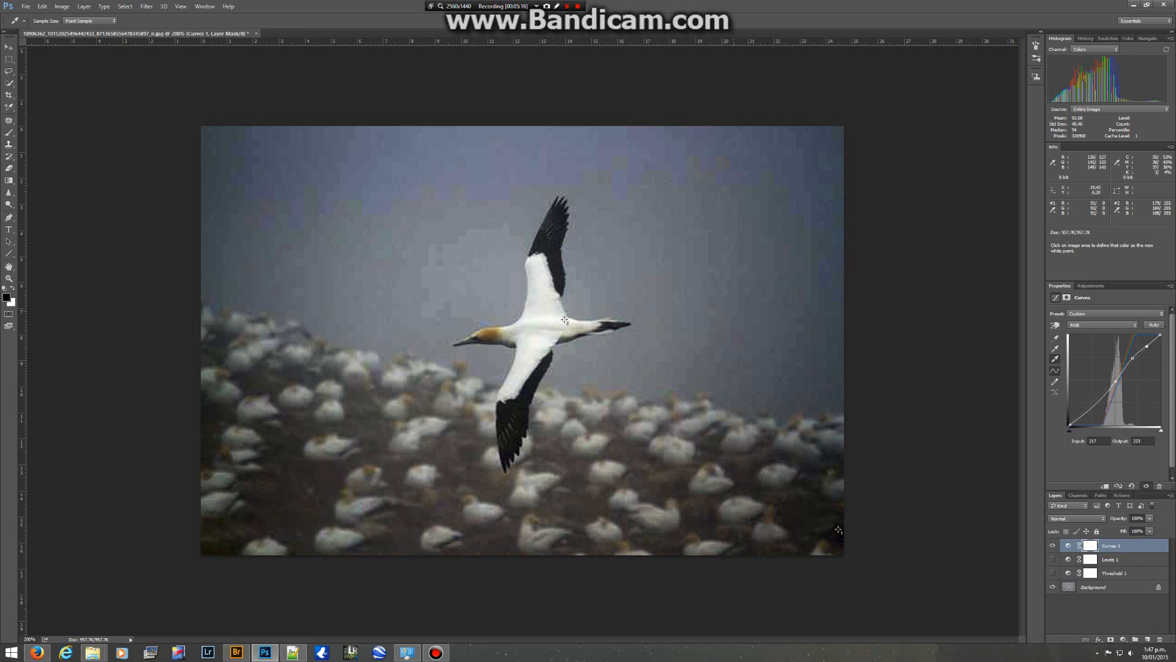
- Compare the photo with and without the Curves layer, also at 66.7% zoom, leave the layer visible and switch to the Move tool
{"action": "key", "text": "backslash"}
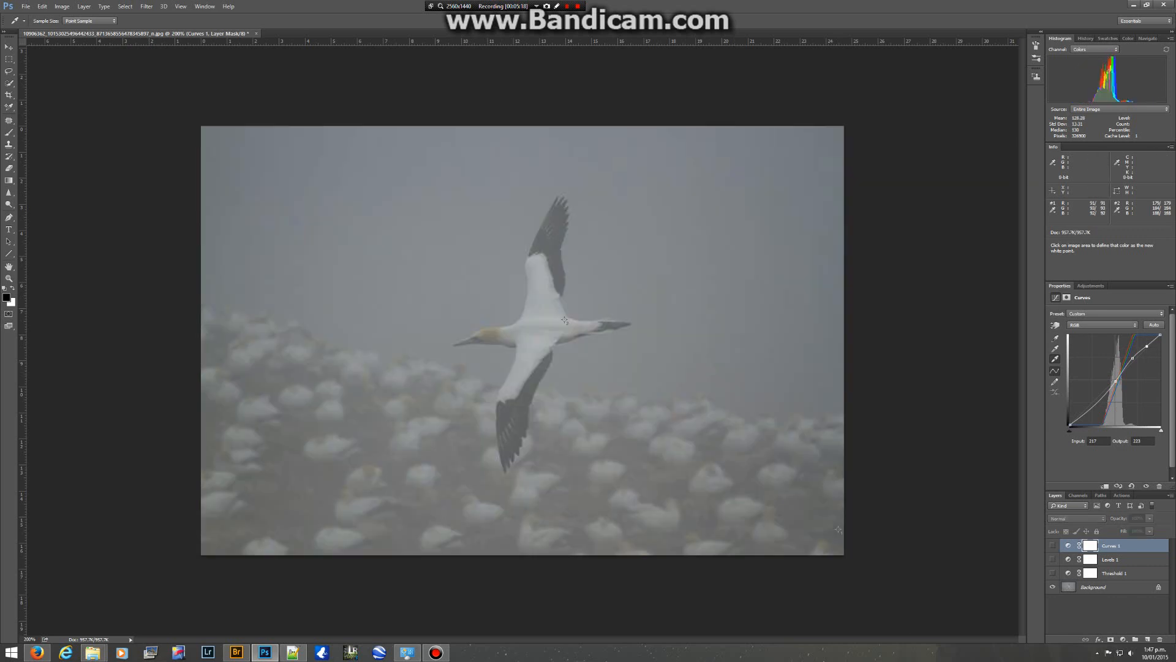
{"action": "key", "text": "backslash"}
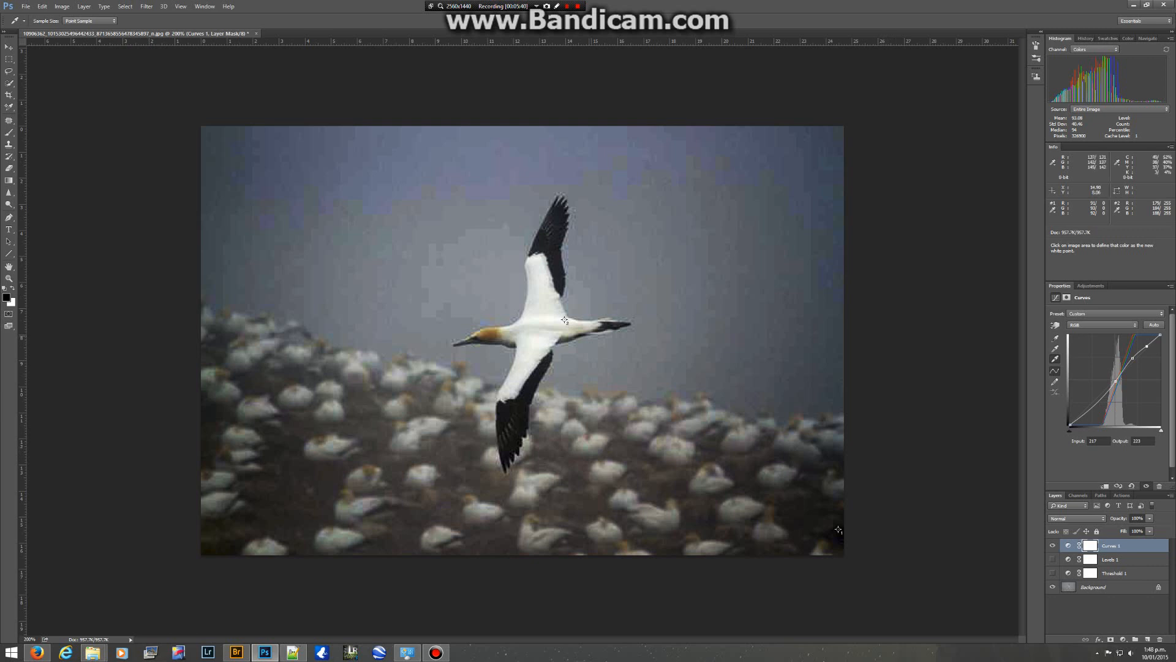
{"action": "key", "text": "ctrl+minus"}
{"action": "key", "text": "ctrl+minus"}
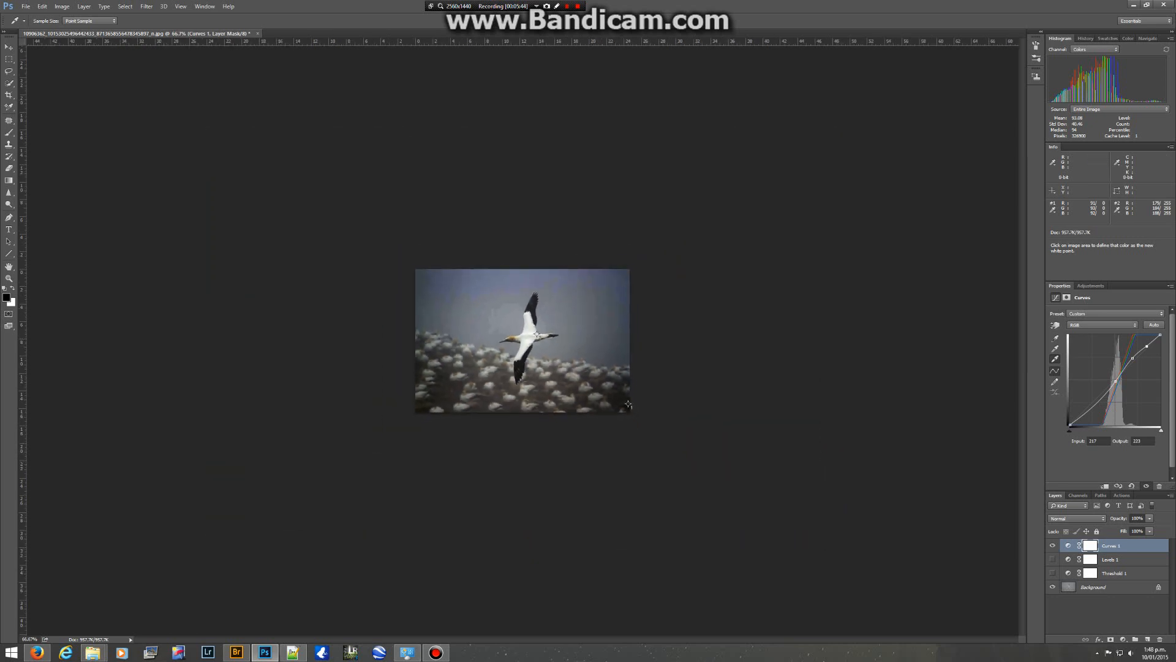
{"action": "left_click", "coordinate": [628, 405]}
{"action": "left_click", "coordinate": [1053, 546]}
{"action": "left_click", "coordinate": [1052, 545]}
{"action": "left_click", "coordinate": [1053, 545]}
{"action": "left_click", "coordinate": [1052, 546]}
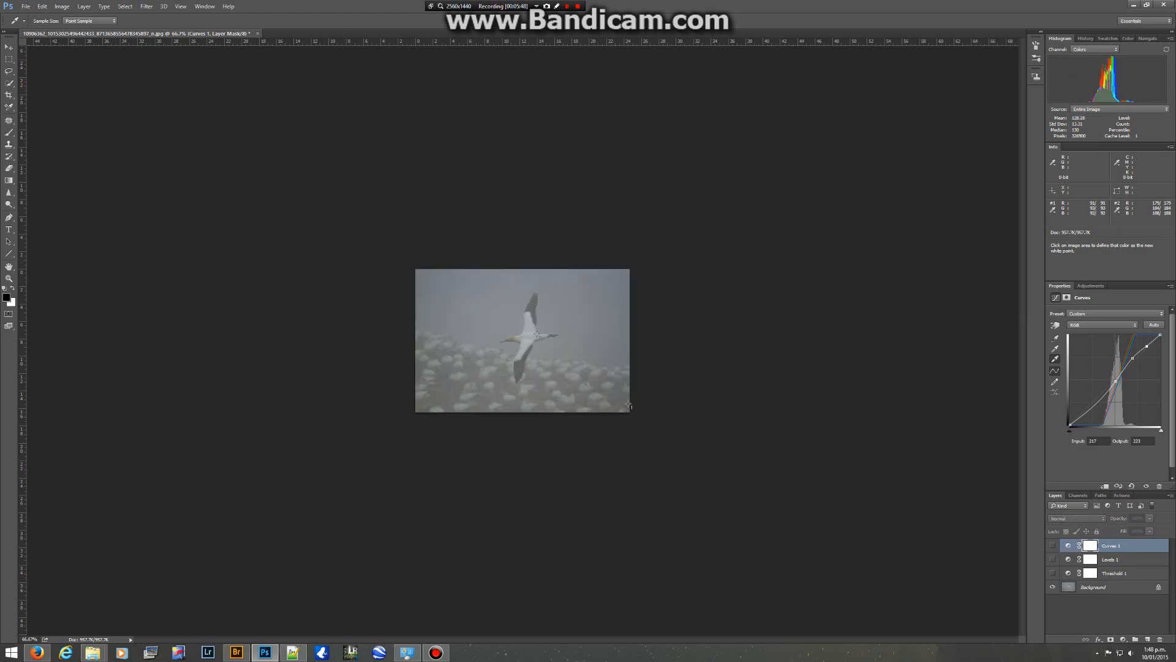
{"action": "left_click", "coordinate": [1053, 545]}
{"action": "left_click", "coordinate": [1052, 545]}
{"action": "left_click", "coordinate": [1053, 545]}
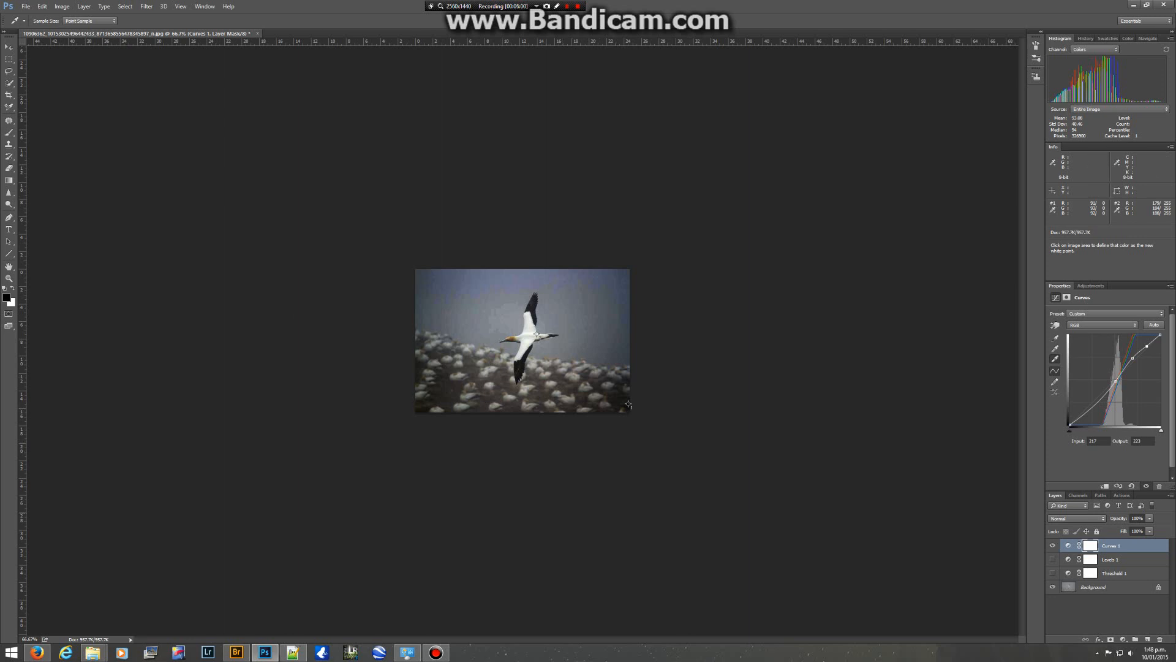
{"action": "left_click", "coordinate": [8, 47]}
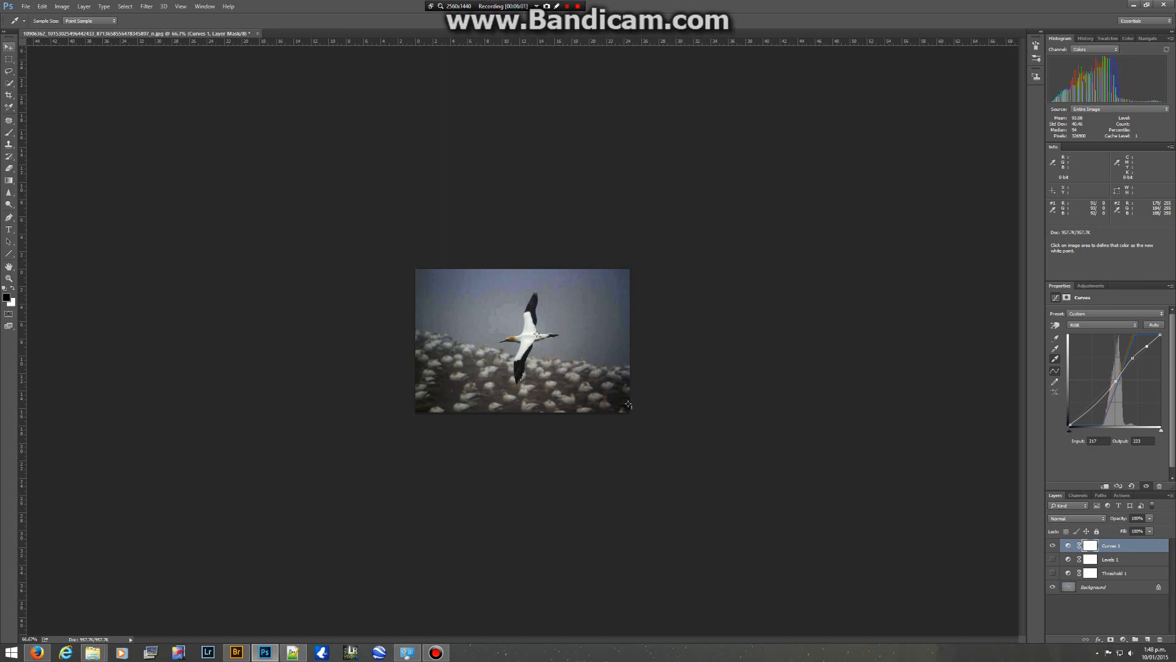